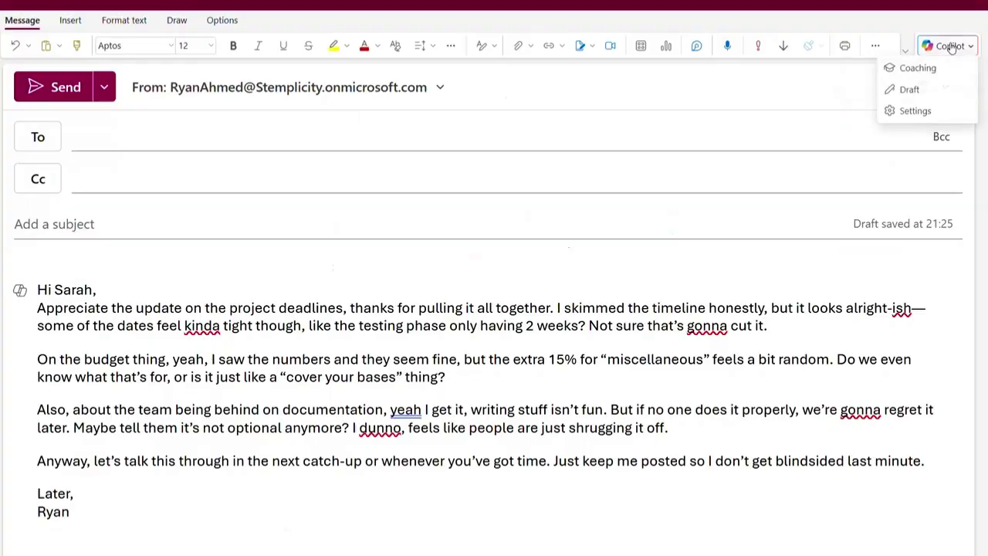
# Step: Run Copilot Coaching on the email draft, review the Reader Sentiment and Clarity feedback, and apply all suggestions
pyautogui.click(904, 66)
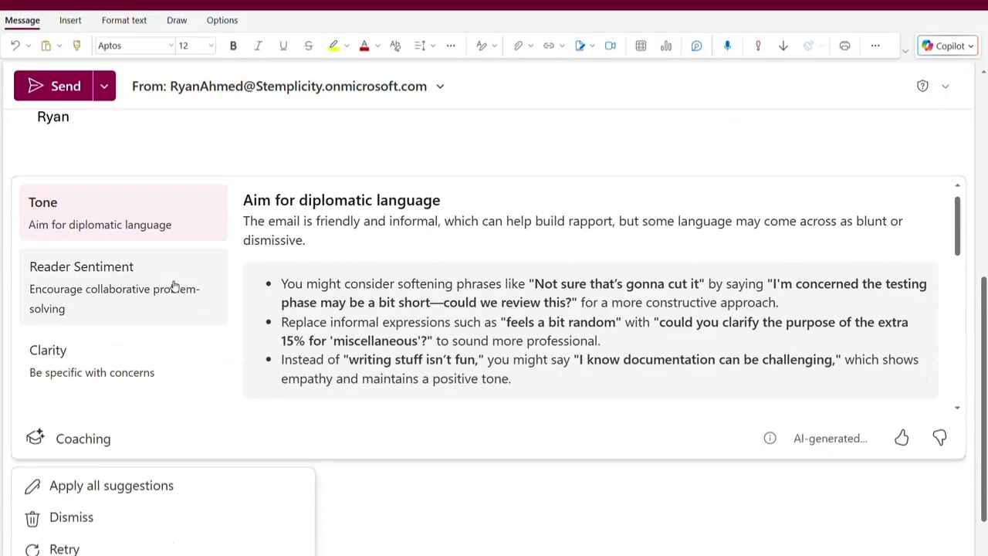
pyautogui.click(172, 278)
pyautogui.click(197, 363)
pyautogui.scroll(-1, 286, 343)
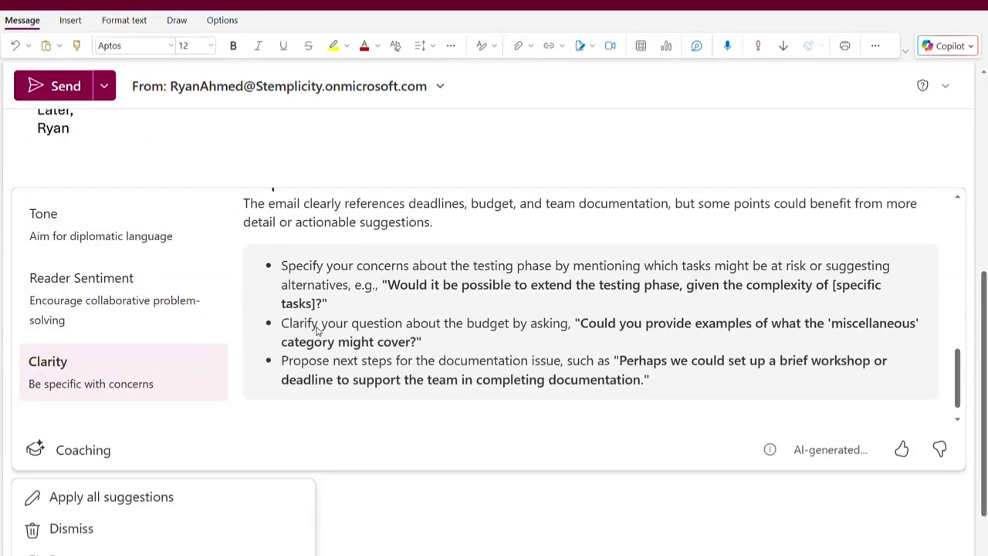
pyautogui.click(111, 497)
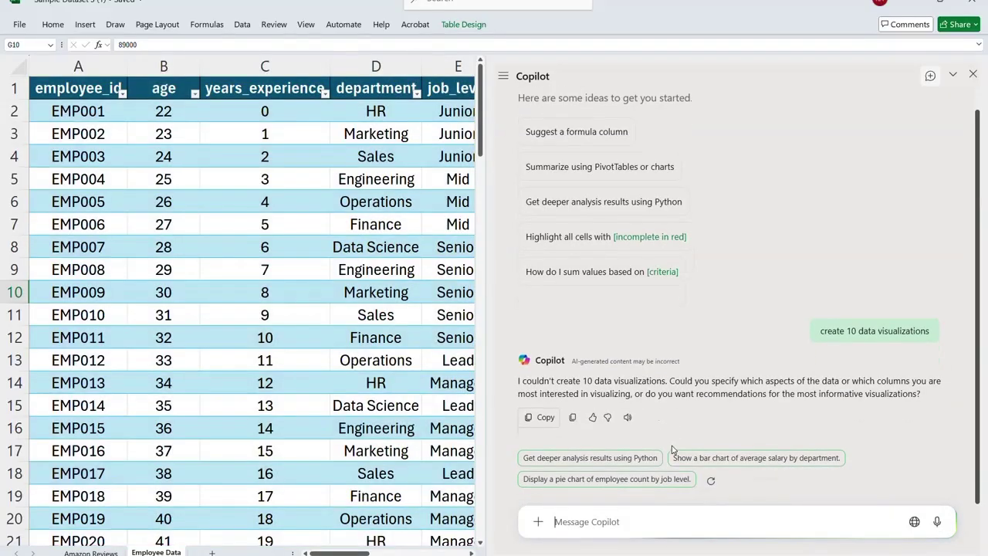
# Step: In the Excel employee workbook, ask Copilot to get deeper analysis results using Python
pyautogui.click(607, 456)
pyautogui.click(594, 452)
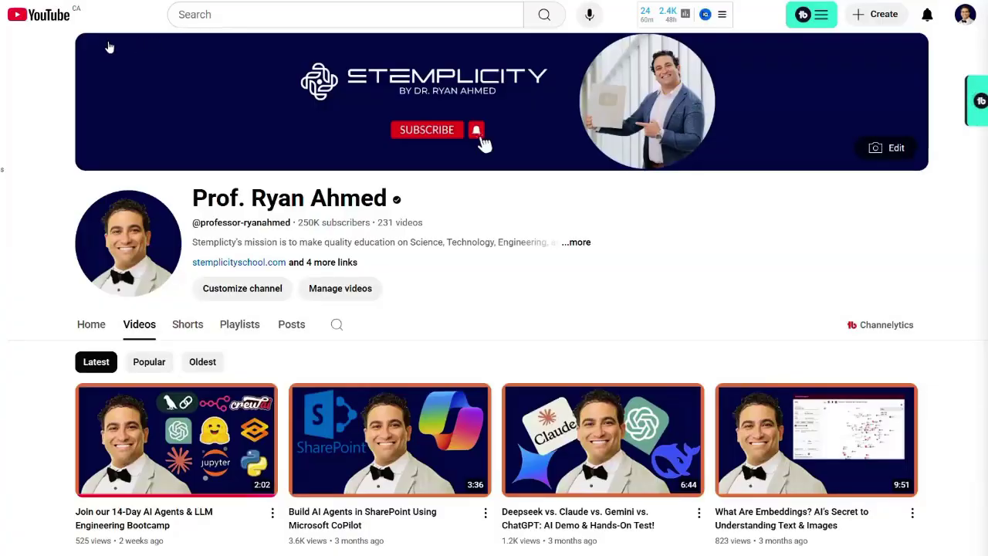
pyautogui.scroll(-5, 99, 53)
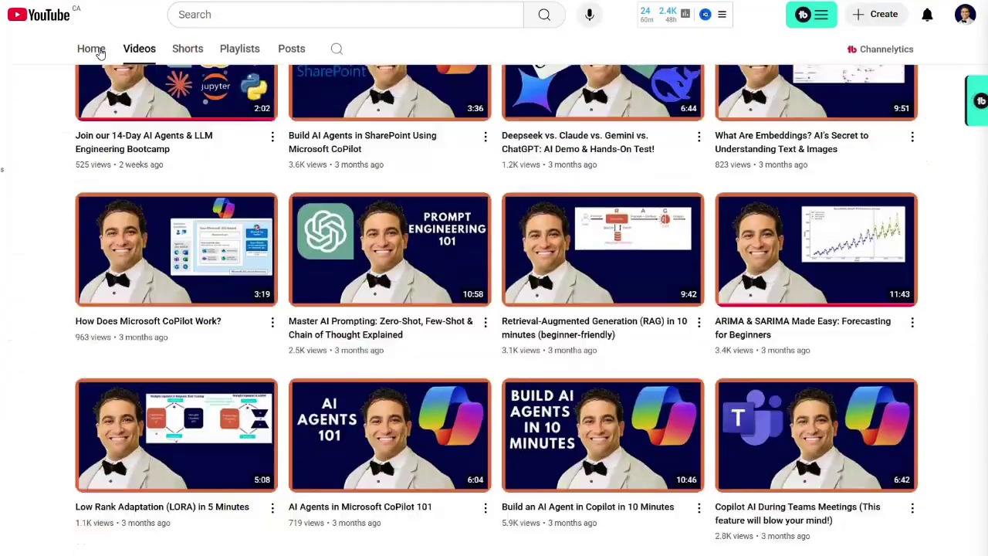
pyautogui.scroll(-10, 98, 53)
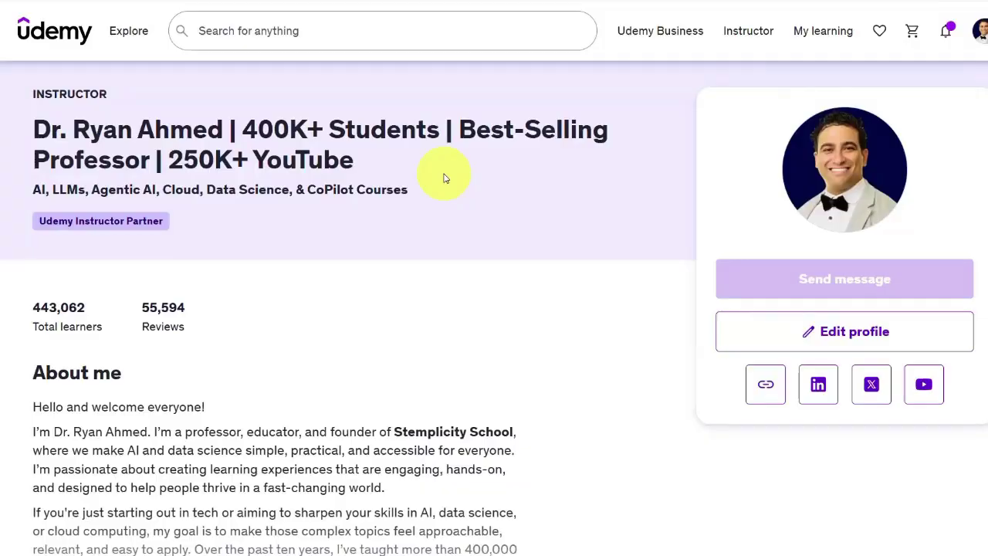
pyautogui.scroll(-5, 444, 178)
pyautogui.scroll(-4, 444, 177)
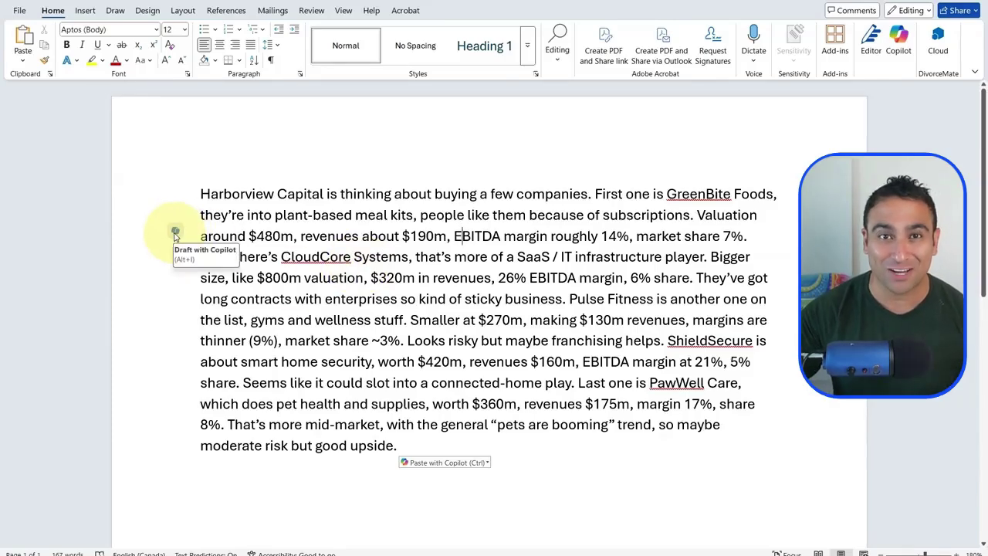
# Step: In Word, have Copilot rewrite the whole Harborview Capital paragraph using the prompt "Convert this into a table"
pyautogui.moveTo(398, 446); pyautogui.dragTo(199, 189)
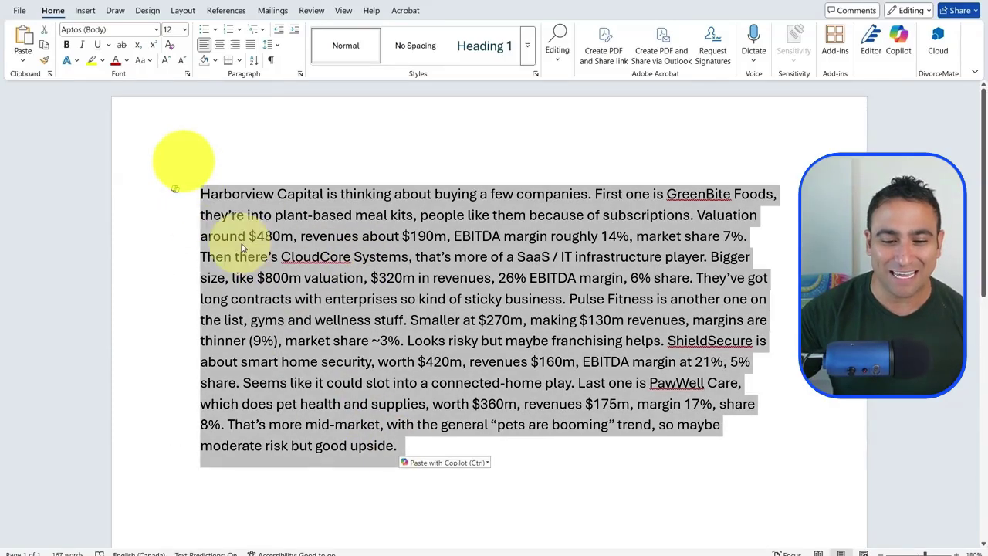
pyautogui.click(176, 191)
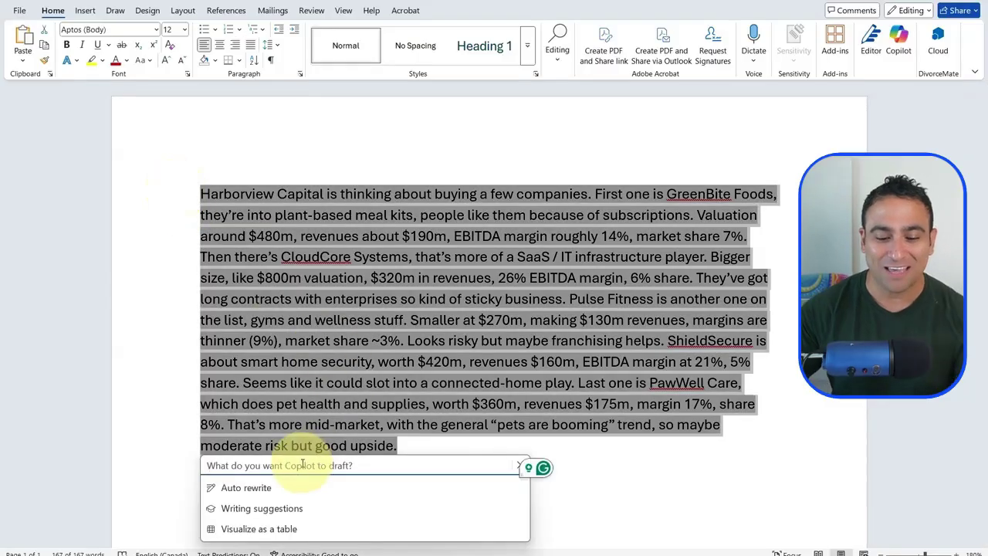
pyautogui.write('Convert ')
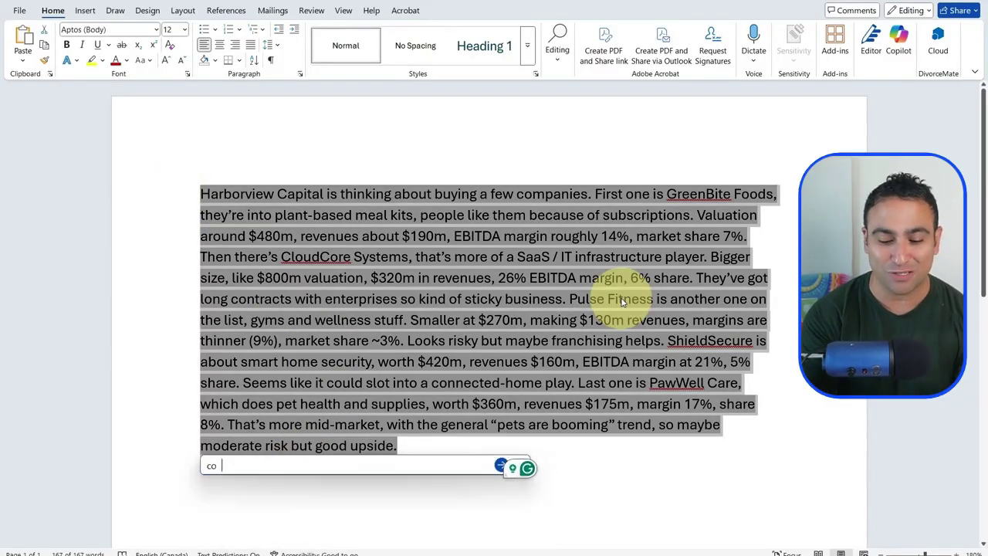
pyautogui.write('this into a table')
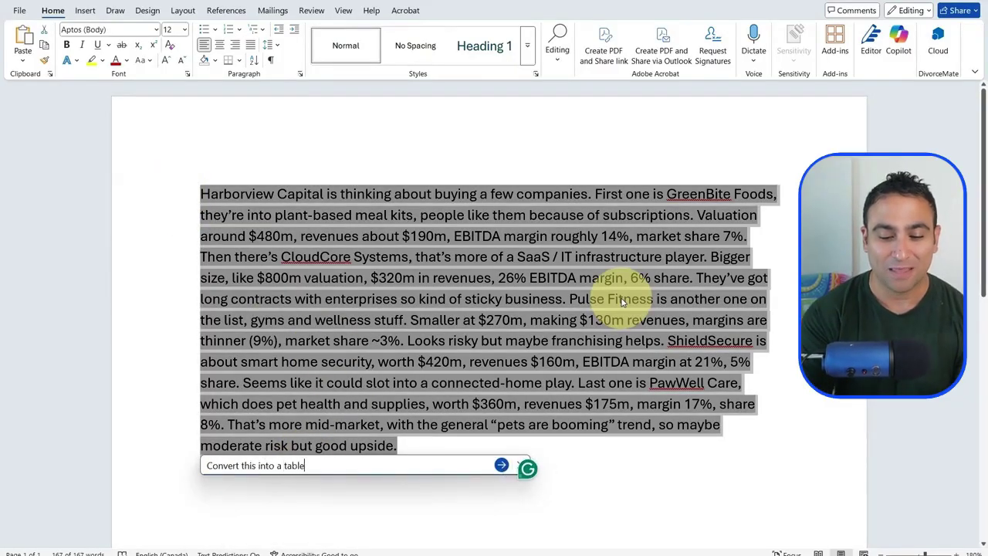
pyautogui.press('Return')
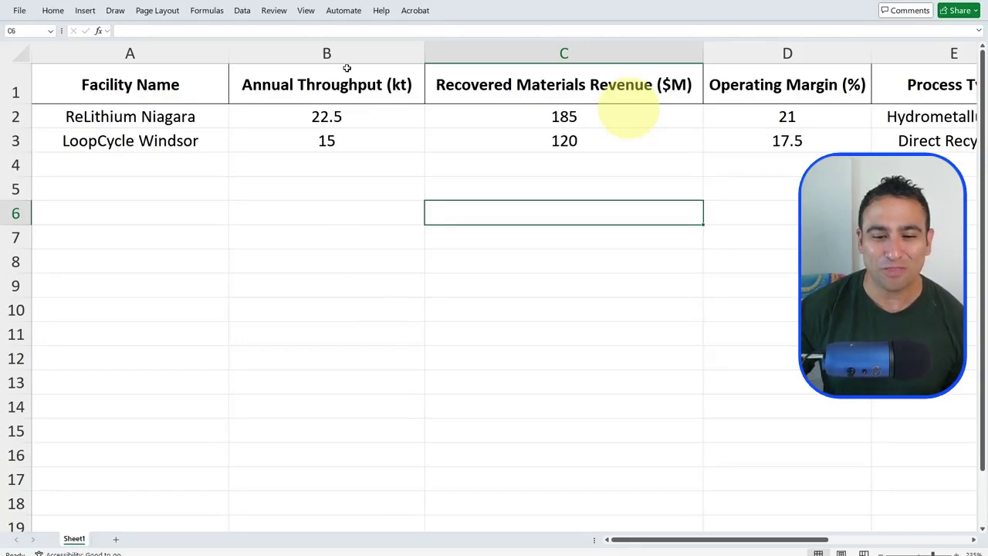
# Step: Look over the remaining columns of the facility data sheet and open the Reporting_Template_Recycling text file
pyautogui.moveTo(677, 540); pyautogui.dragTo(818, 544)
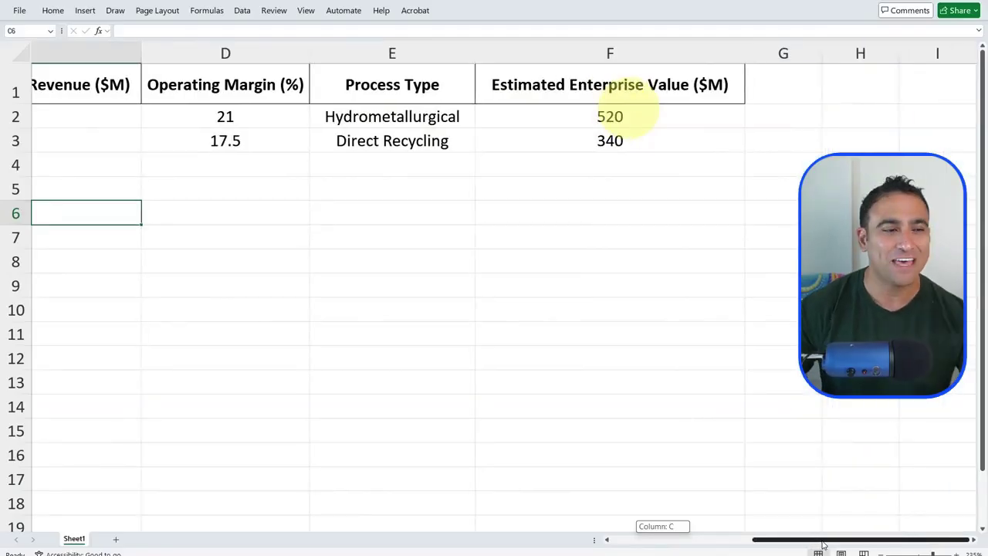
pyautogui.moveTo(823, 545); pyautogui.dragTo(823, 545)
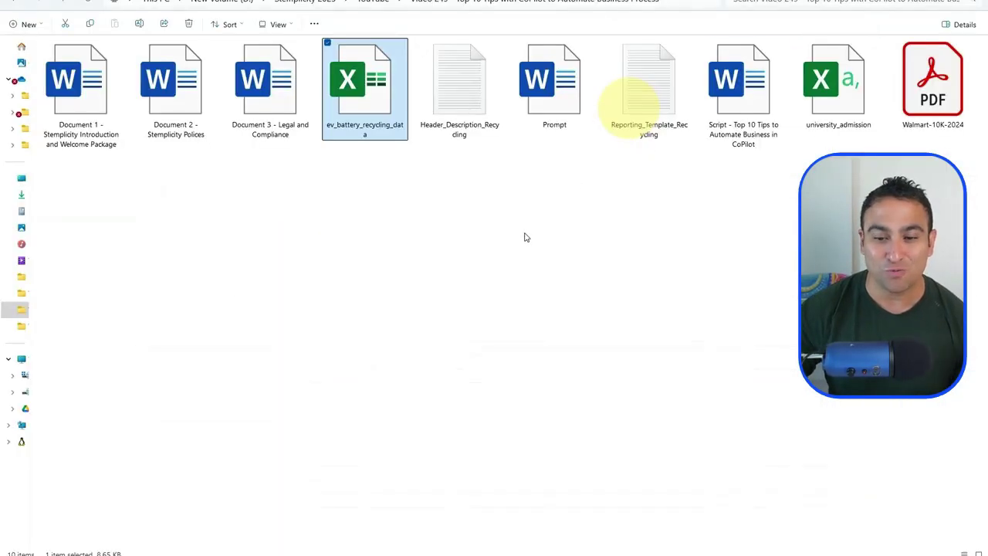
pyautogui.click(533, 228)
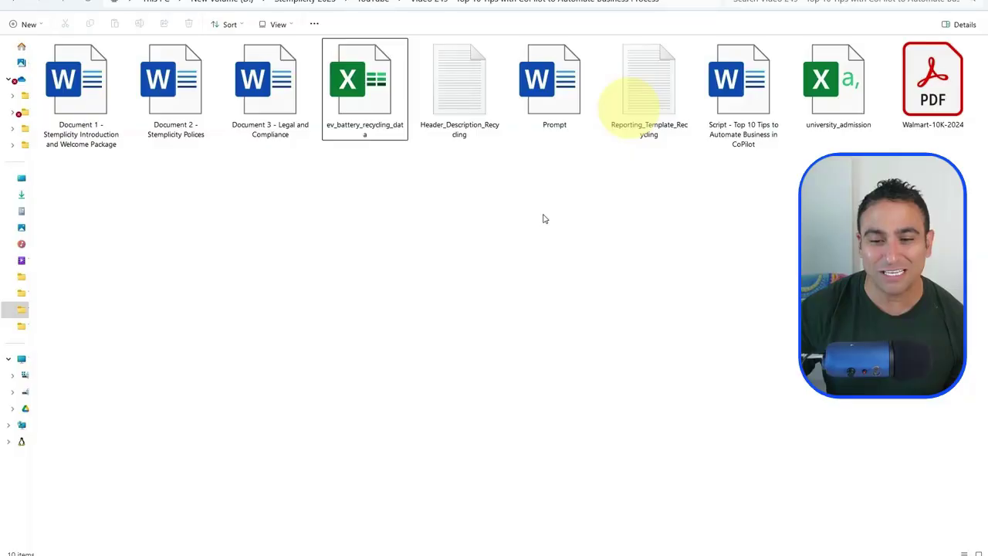
pyautogui.click(641, 95)
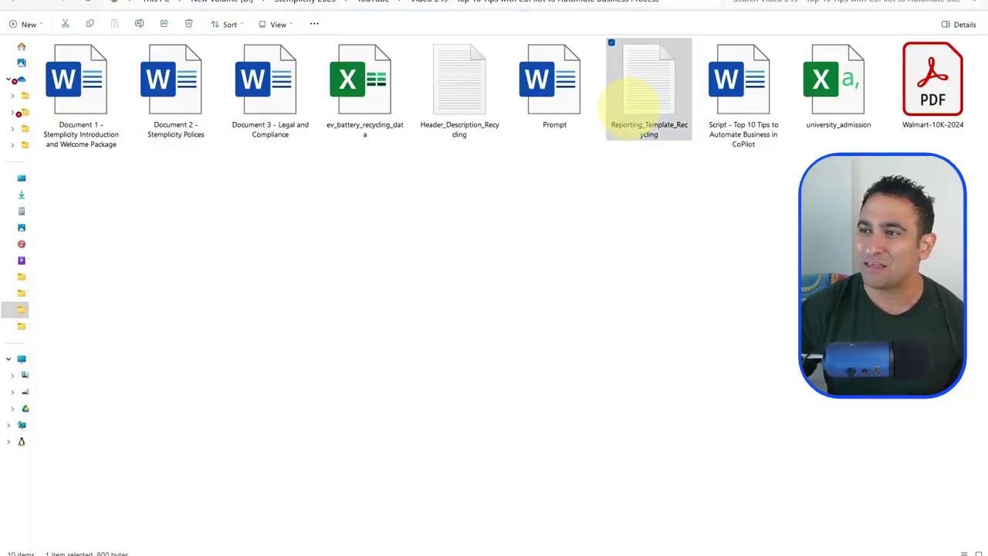
pyautogui.doubleClick(635, 99)
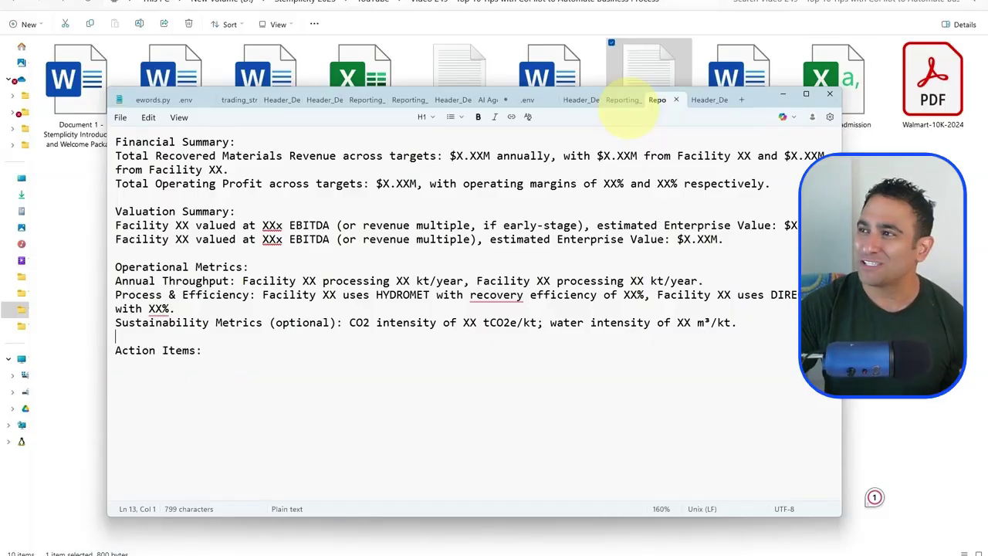
# Step: Switch to the Word script document and examine the Report Automation prompt's context, instruction, input files and output sections
pyautogui.hotkey('alt', 'Tab')
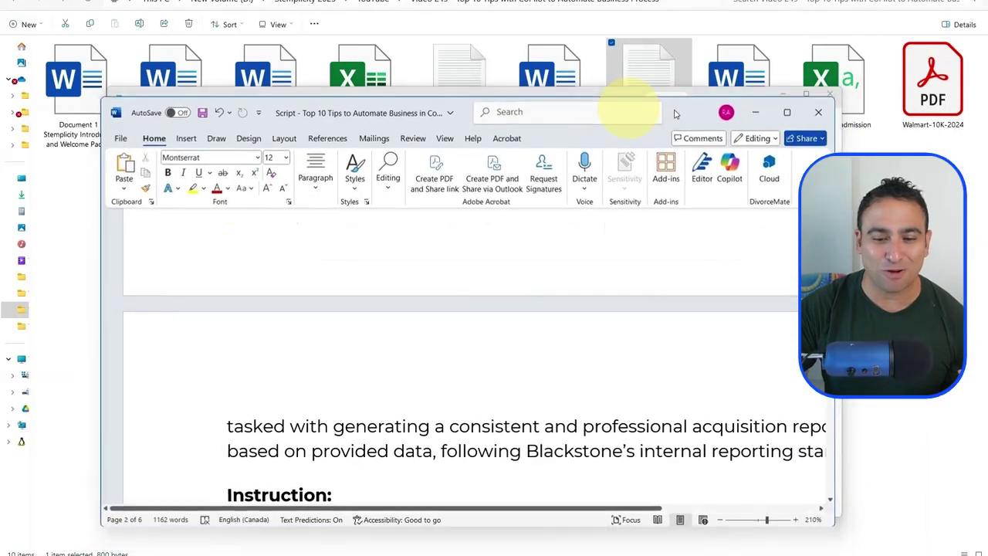
pyautogui.scroll(6, 269, 309)
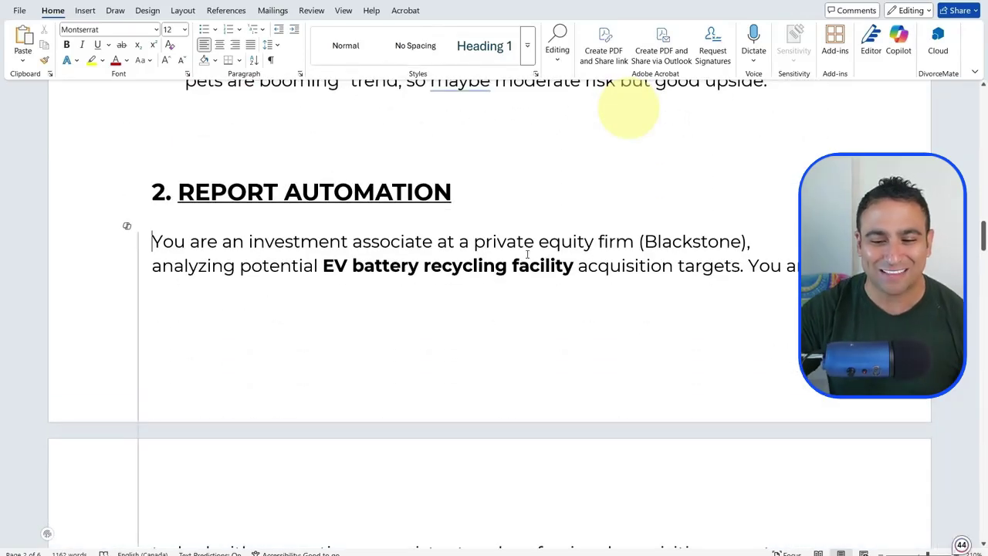
pyautogui.scroll(-3, 446, 280)
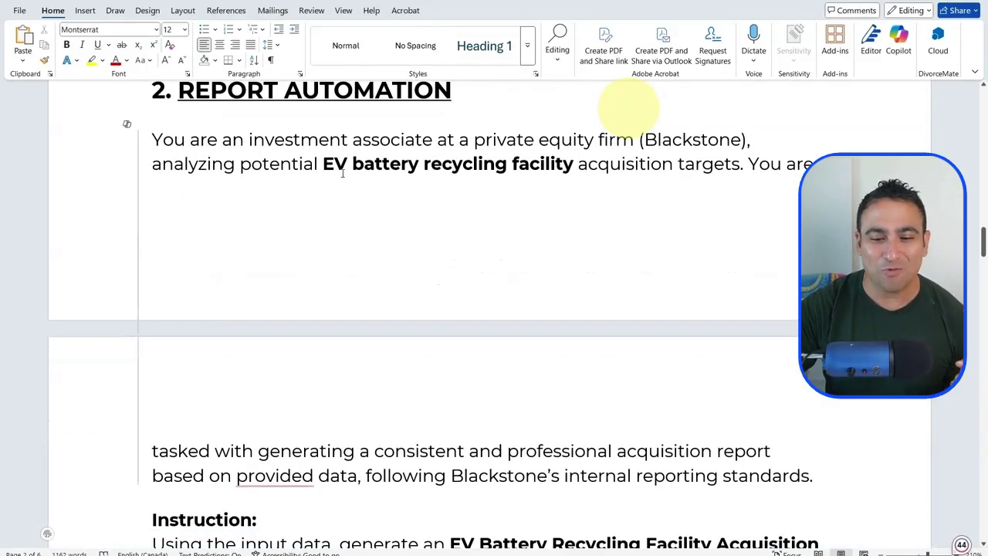
pyautogui.scroll(-9, 384, 235)
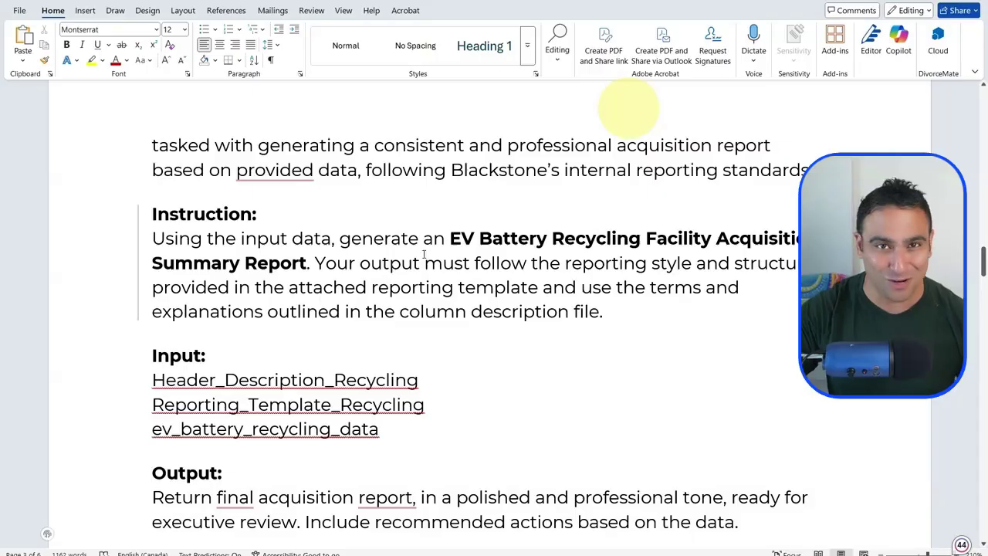
pyautogui.scroll(-3, 337, 296)
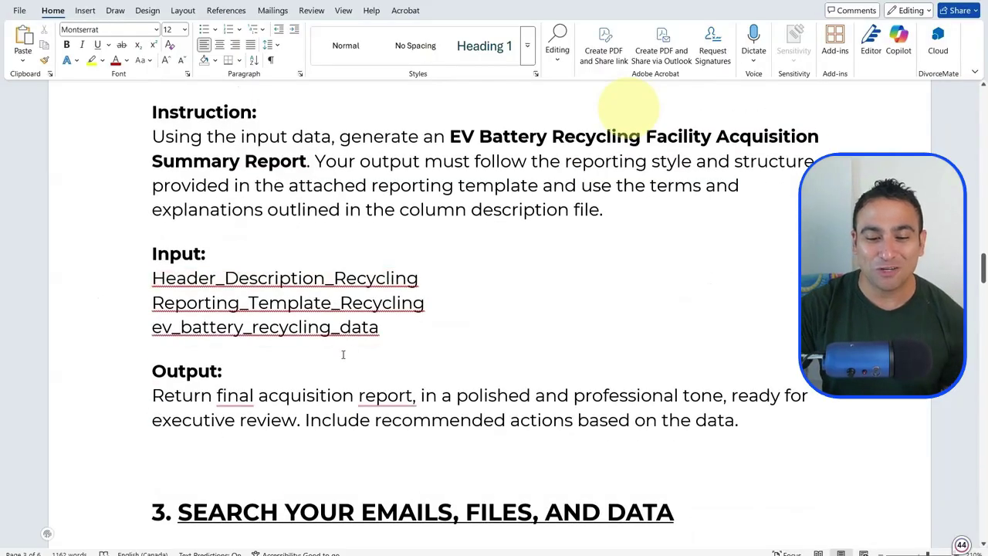
pyautogui.doubleClick(333, 329)
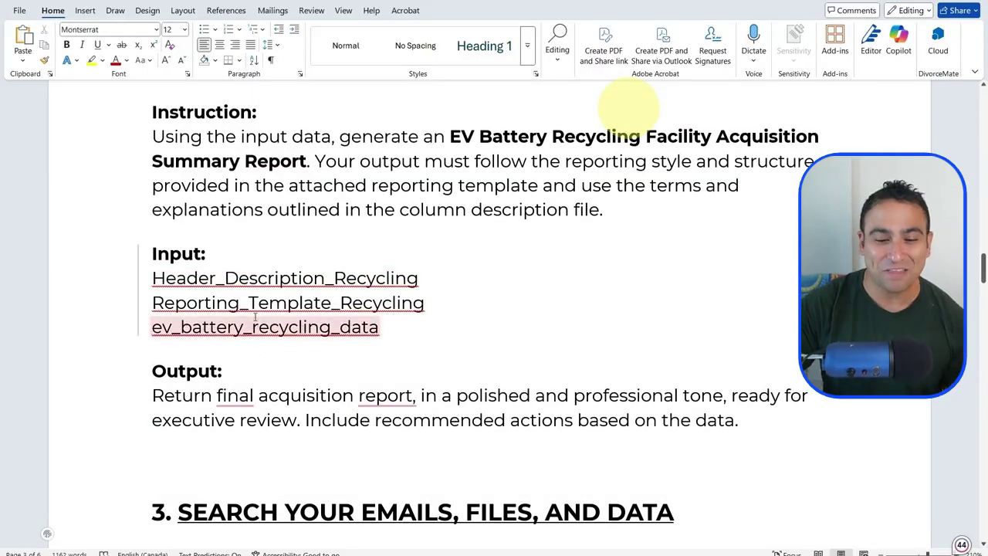
pyautogui.click(234, 302)
pyautogui.click(508, 294)
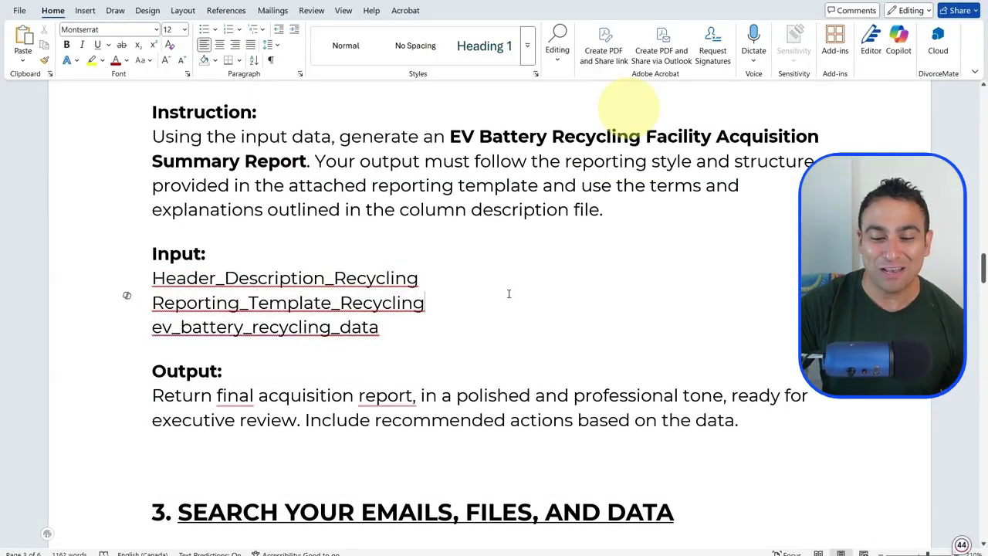
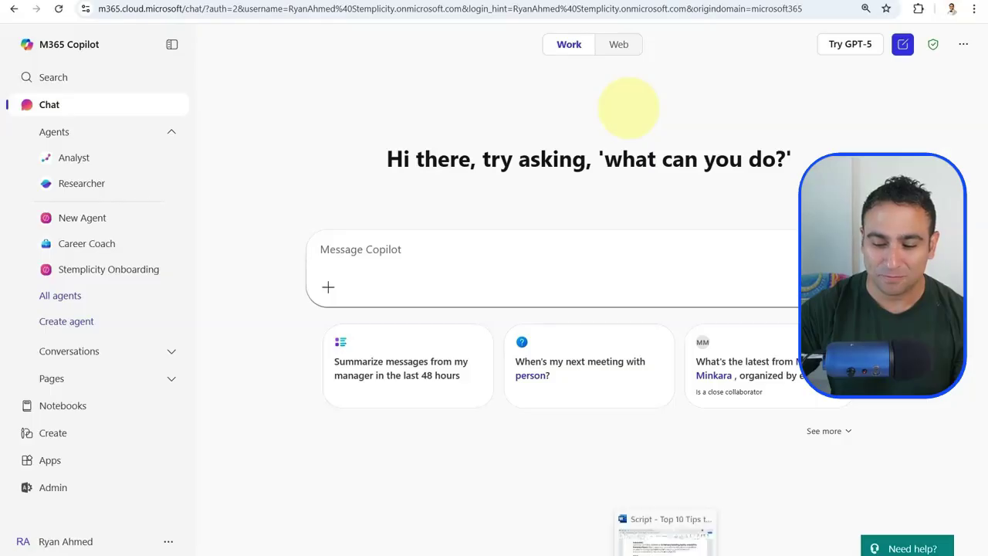
# Step: Send M365 Copilot the copied acquisition report prompt with ev_battery_recycling_data, Header_Description_Recycling and Reporting_Template_Recycling attached
pyautogui.hotkey('ctrl', 'v')
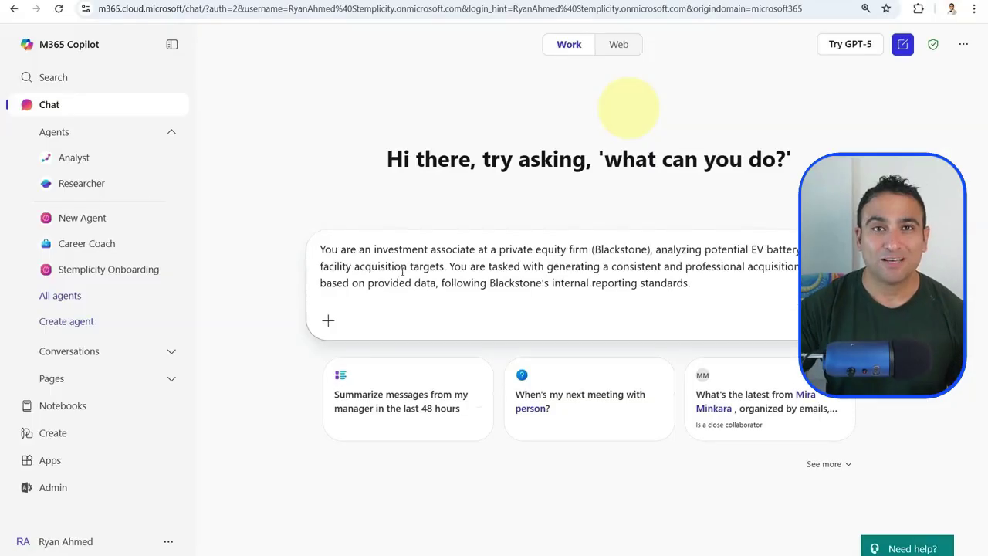
pyautogui.click(326, 324)
pyautogui.click(359, 354)
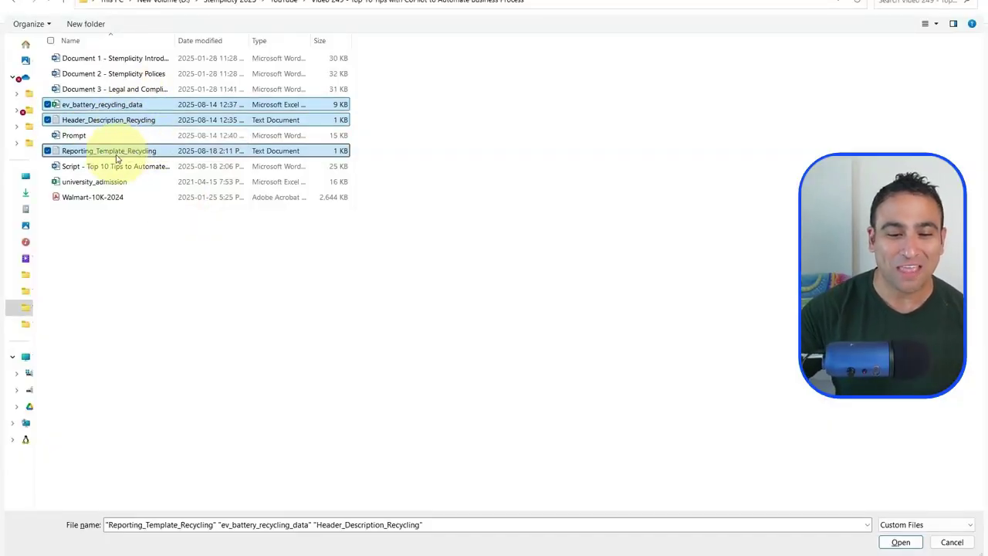
pyautogui.click(901, 542)
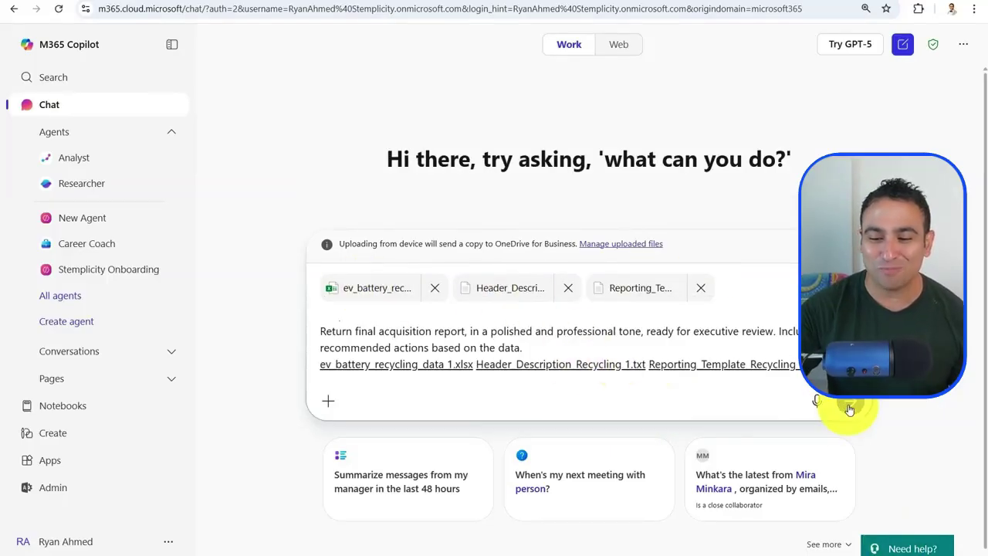
pyautogui.click(851, 402)
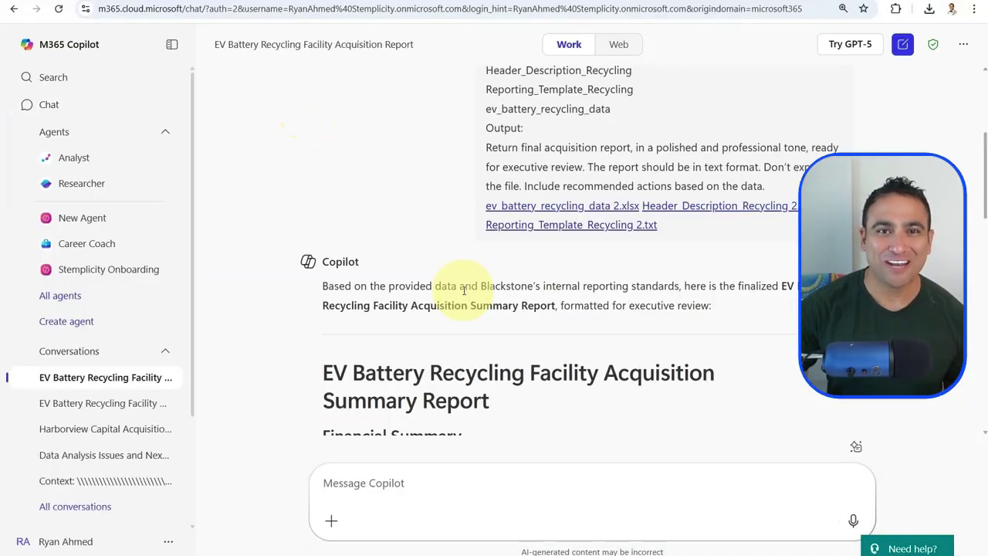
# Step: Read through the generated EV Battery Recycling Facility Acquisition Summary Report, from the financial summary to the recommended actions
pyautogui.scroll(-3, 456, 287)
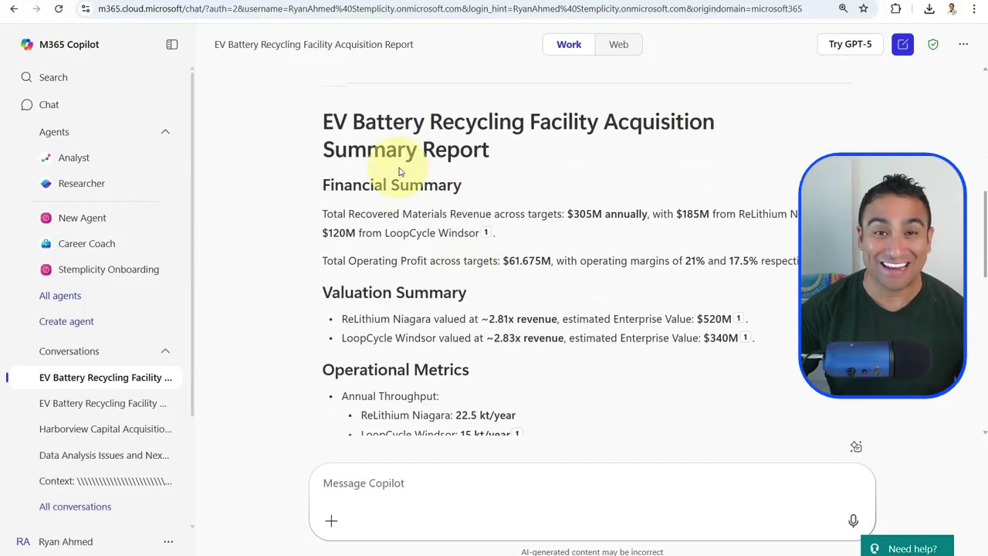
pyautogui.scroll(-1, 400, 171)
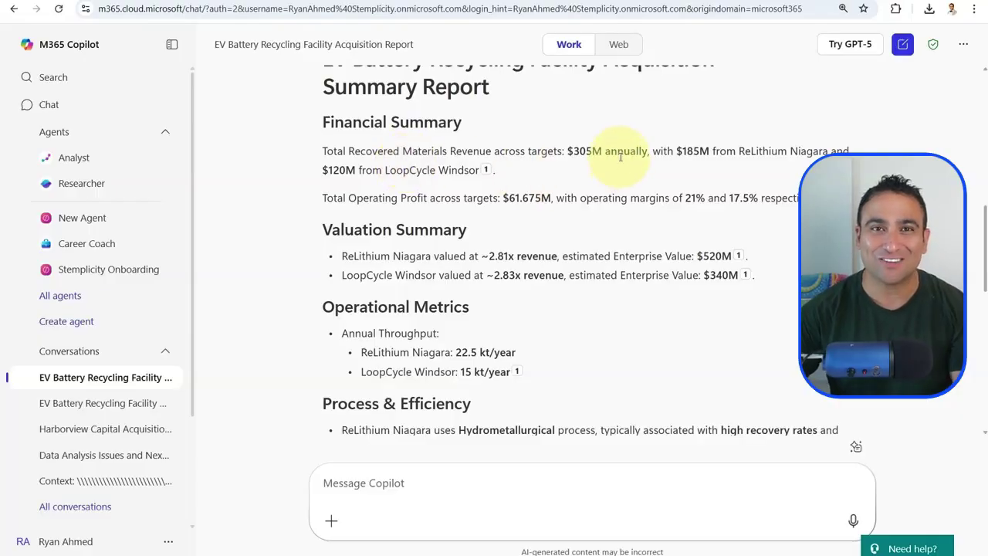
pyautogui.scroll(-2, 509, 247)
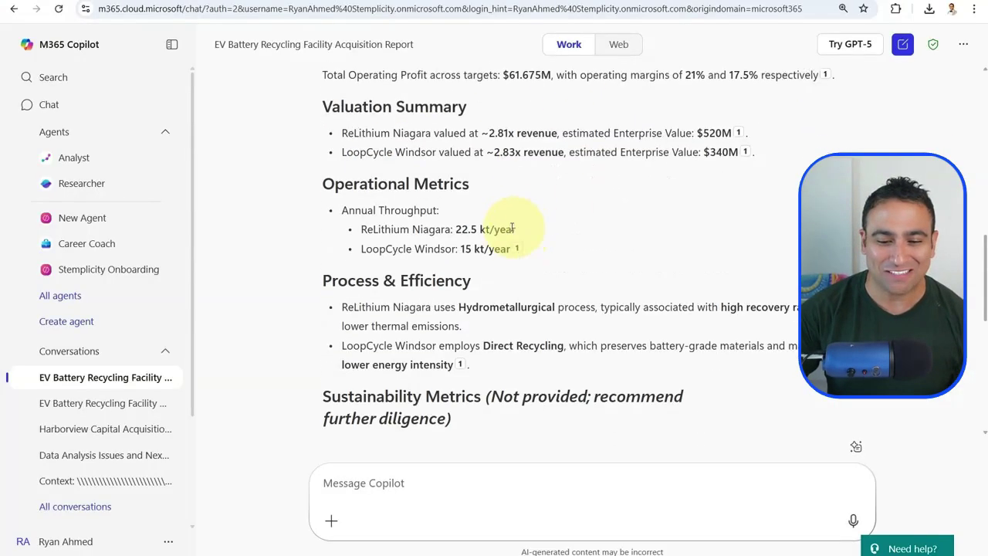
pyautogui.scroll(-1, 413, 143)
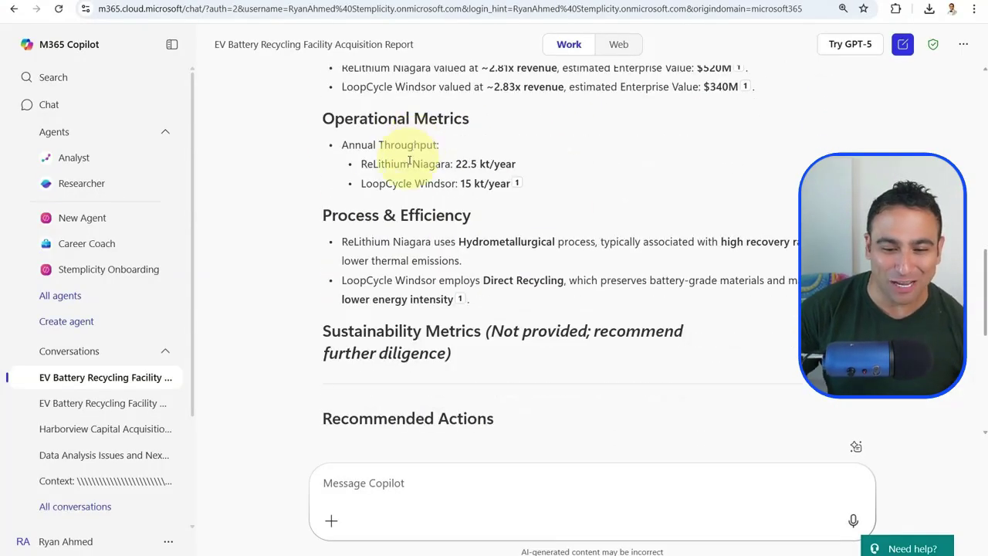
pyautogui.scroll(-1, 411, 162)
pyautogui.scroll(-2, 413, 164)
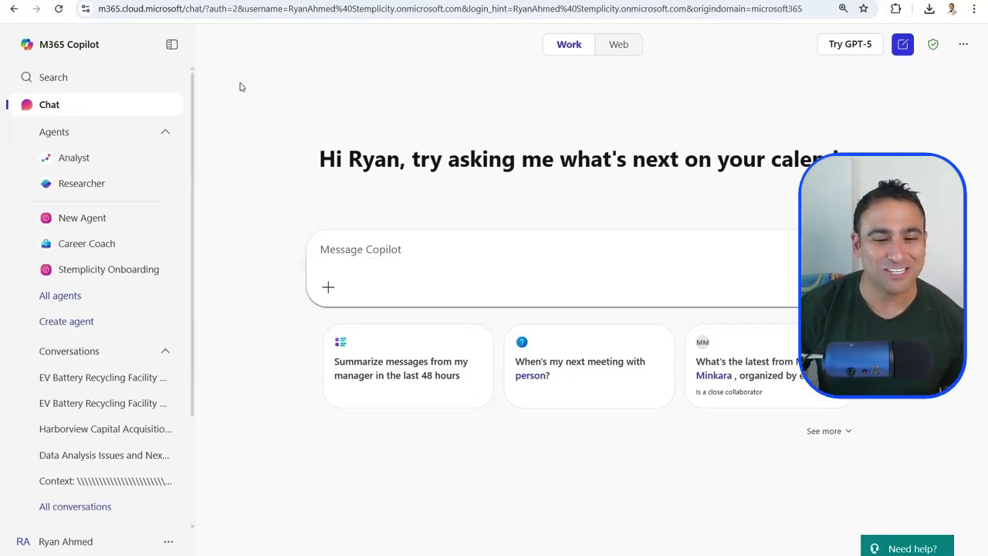
# Step: Search the organisation's content in M365 Copilot with a question about what a named colleague asked me to do
pyautogui.click(60, 80)
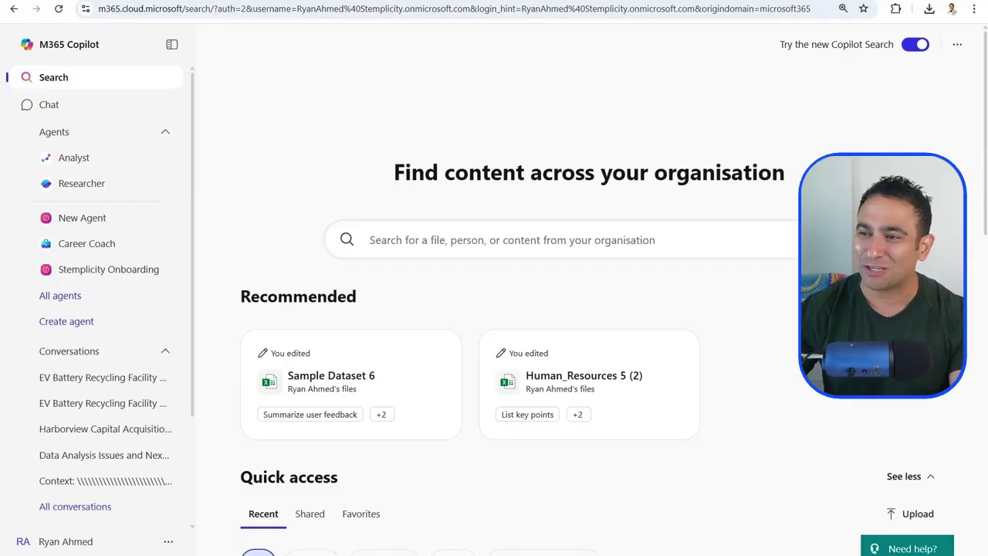
pyautogui.click(437, 240)
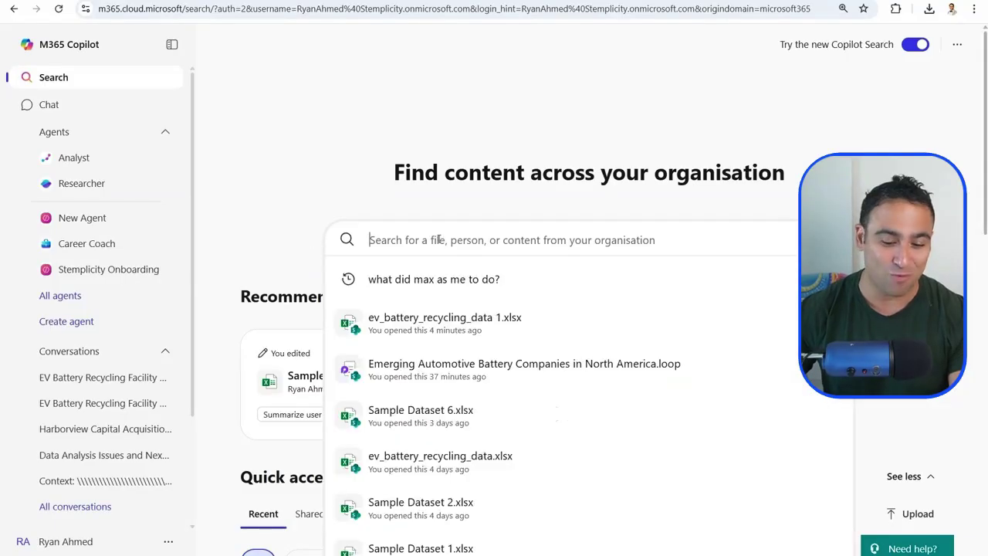
pyautogui.write('What did Max ask me to do?')
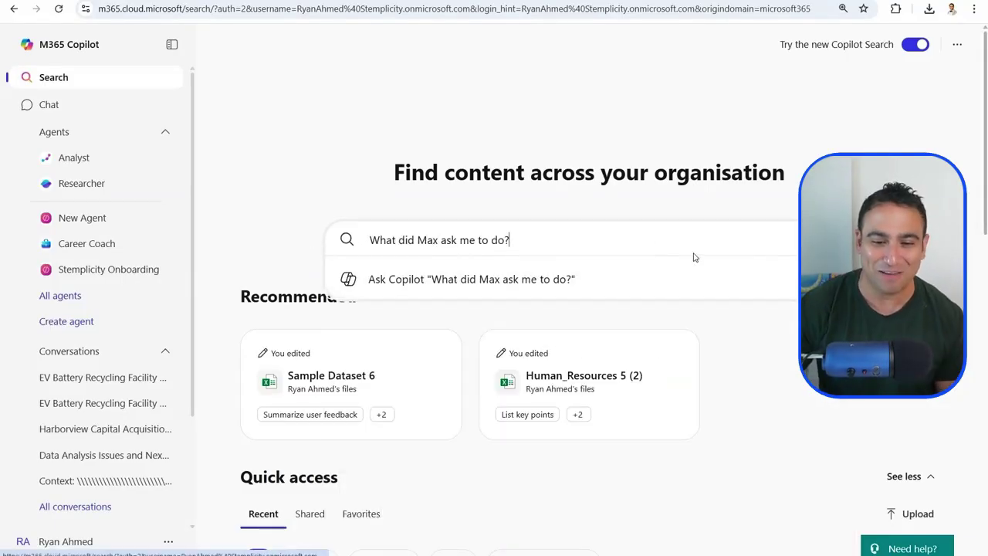
pyautogui.press('Return')
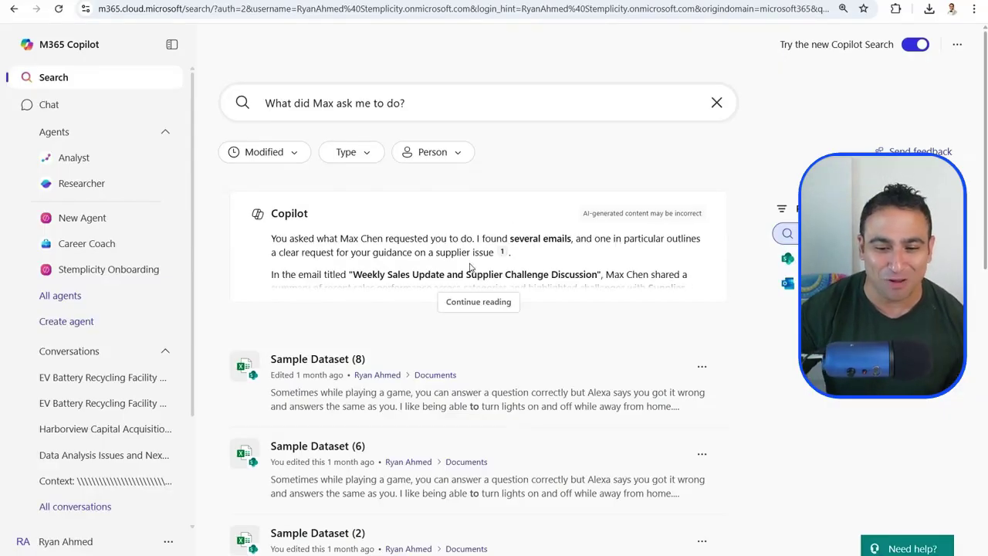
# Step: Expand and read Copilot's full answer about the colleague's request and check its cited source email
pyautogui.scroll(-1, 429, 228)
pyautogui.click(454, 241)
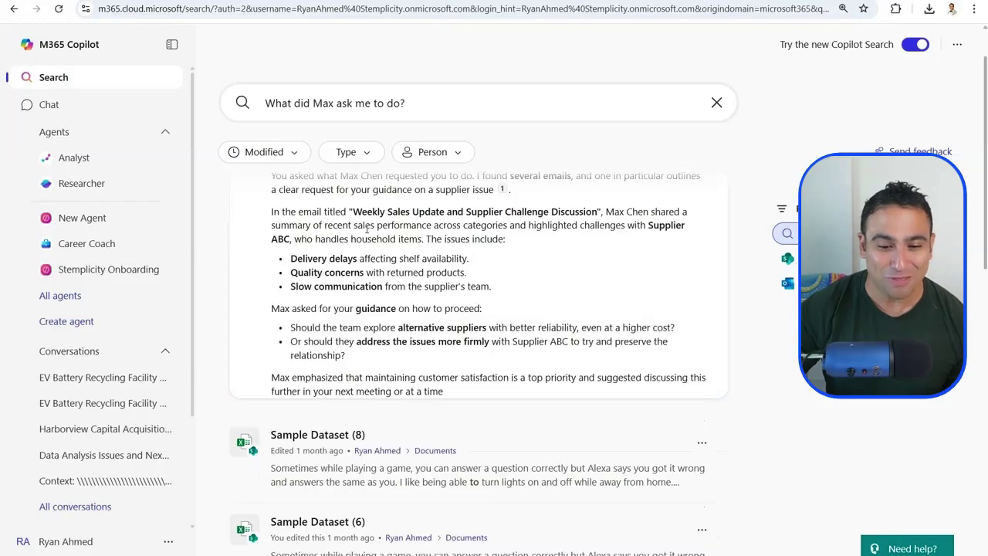
pyautogui.scroll(1, 332, 270)
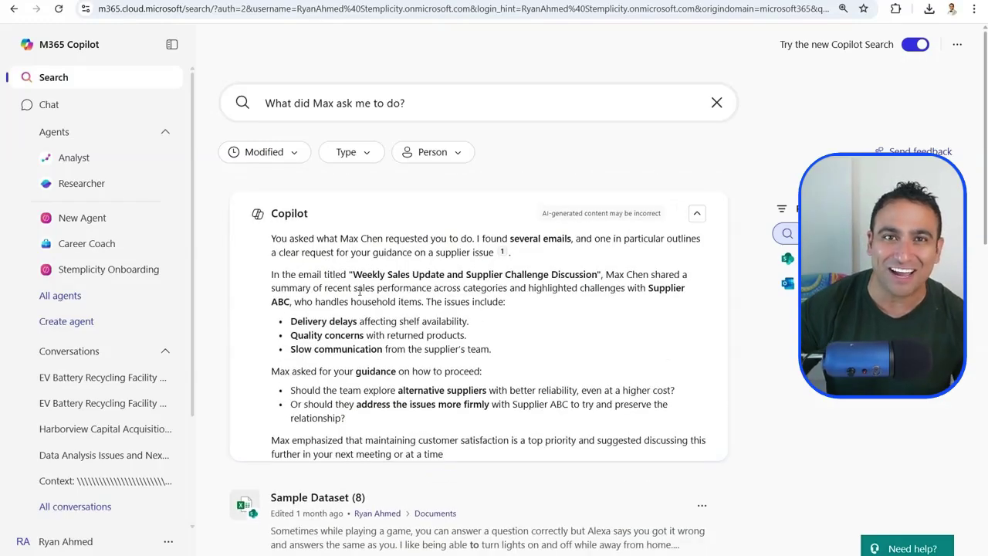
pyautogui.scroll(-2, 358, 291)
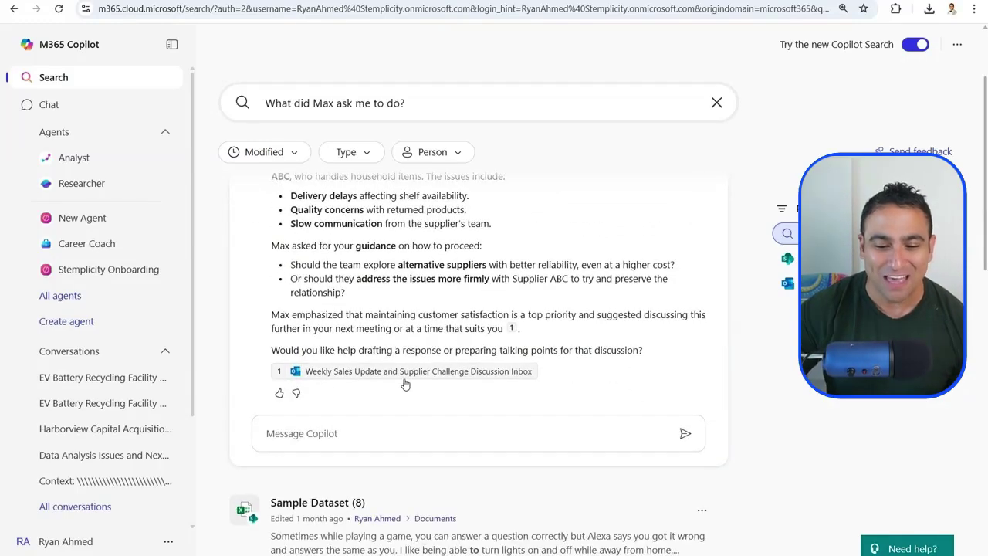
pyautogui.moveTo(368, 376)
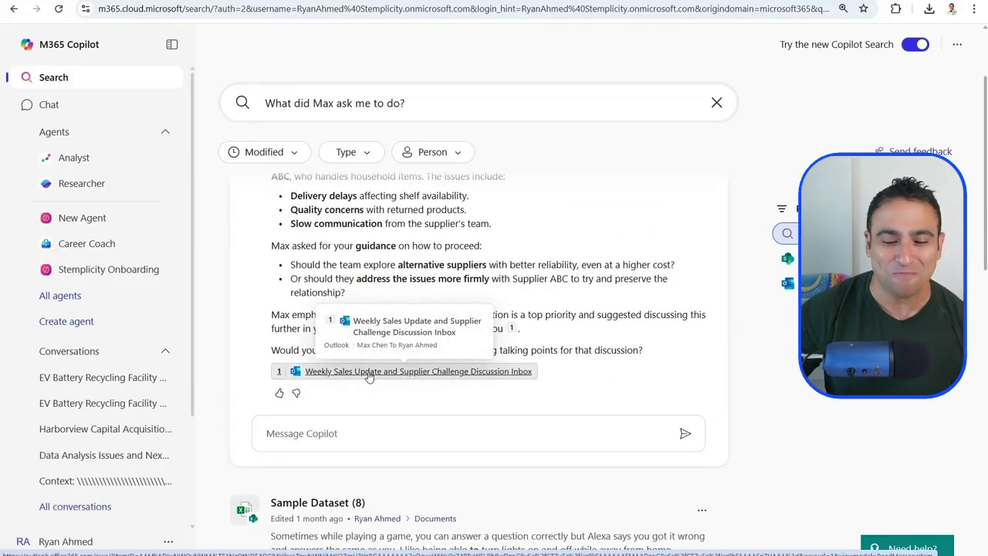
pyautogui.moveTo(433, 375)
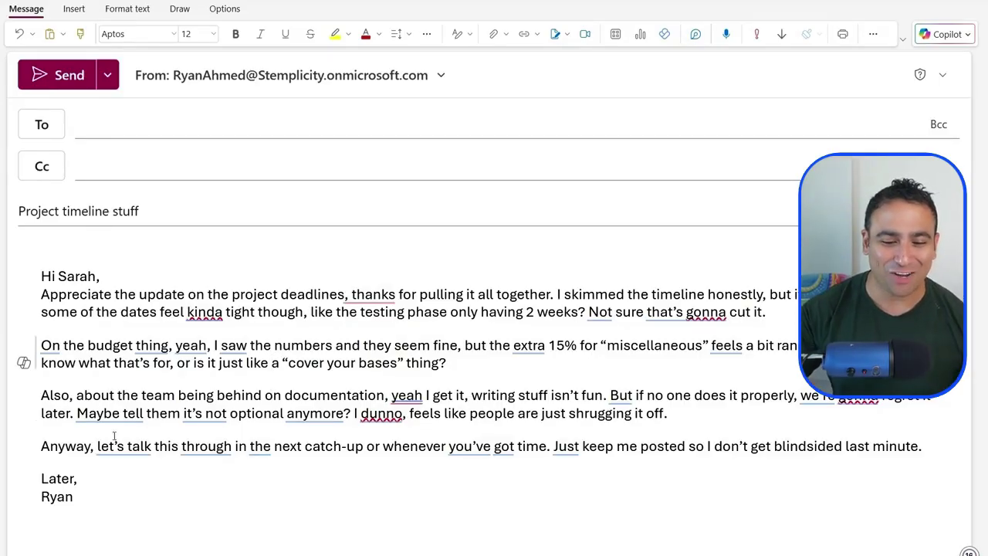
# Step: Switch to the "Project timeline stuff" email draft in Outlook and run Copilot Coaching on it
pyautogui.moveTo(131, 407)
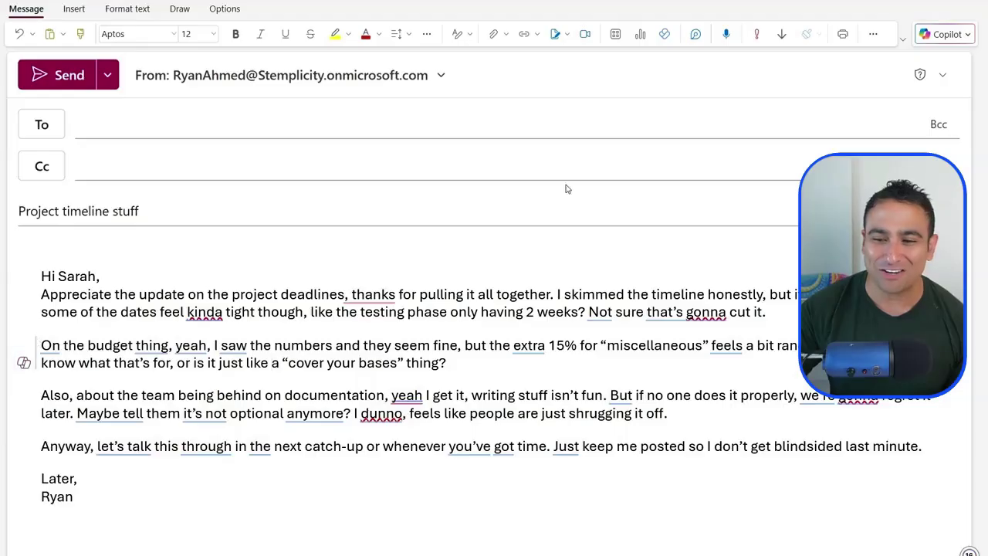
pyautogui.click(947, 35)
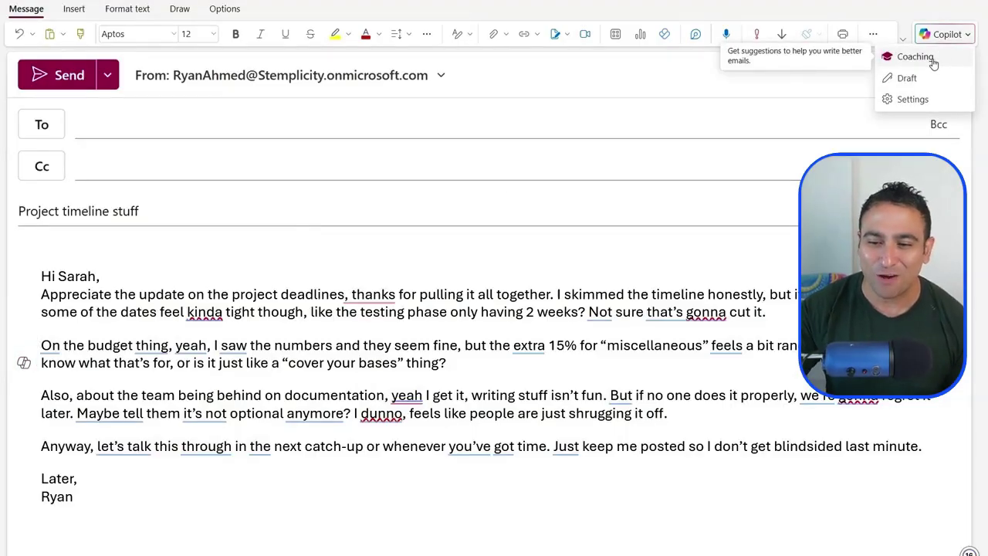
pyautogui.click(933, 62)
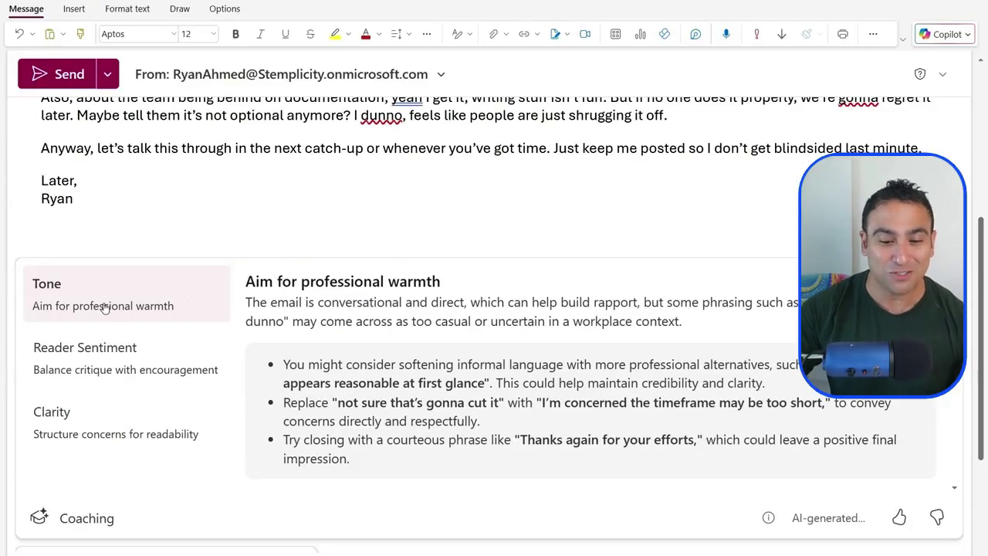
# Step: Review the coaching feedback on Tone, Reader Sentiment and Clarity against the original draft
pyautogui.scroll(-2, 378, 300)
pyautogui.scroll(2, 394, 309)
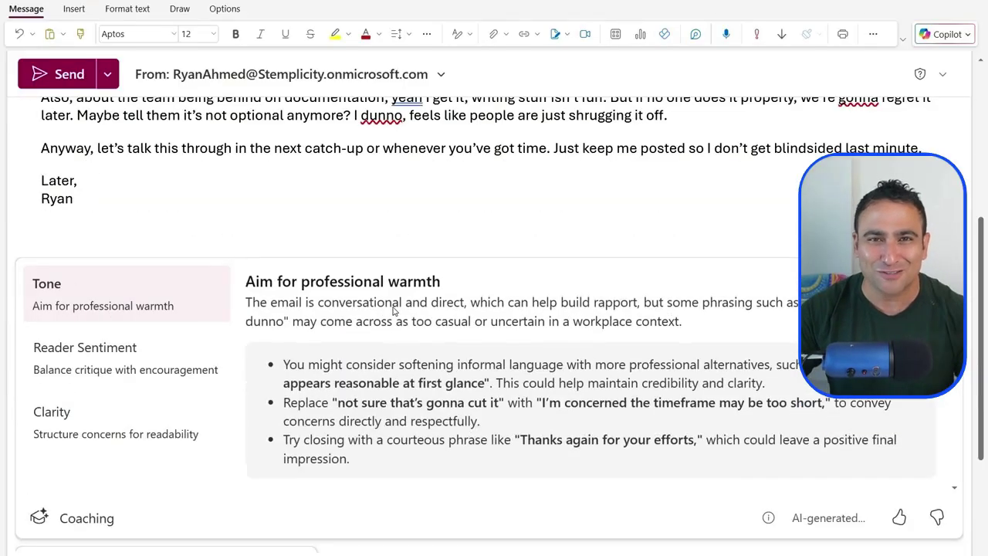
pyautogui.click(91, 363)
pyautogui.click(98, 429)
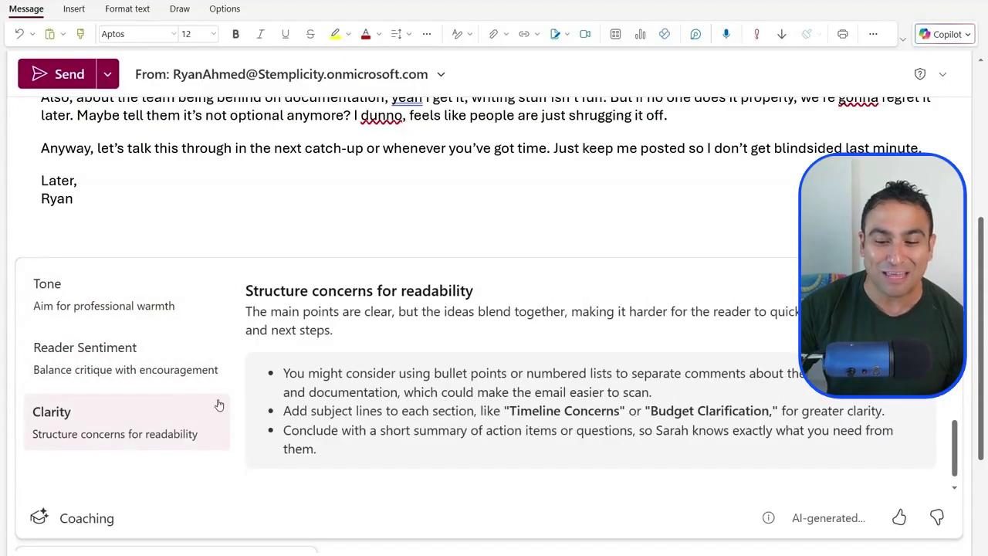
pyautogui.scroll(2, 697, 471)
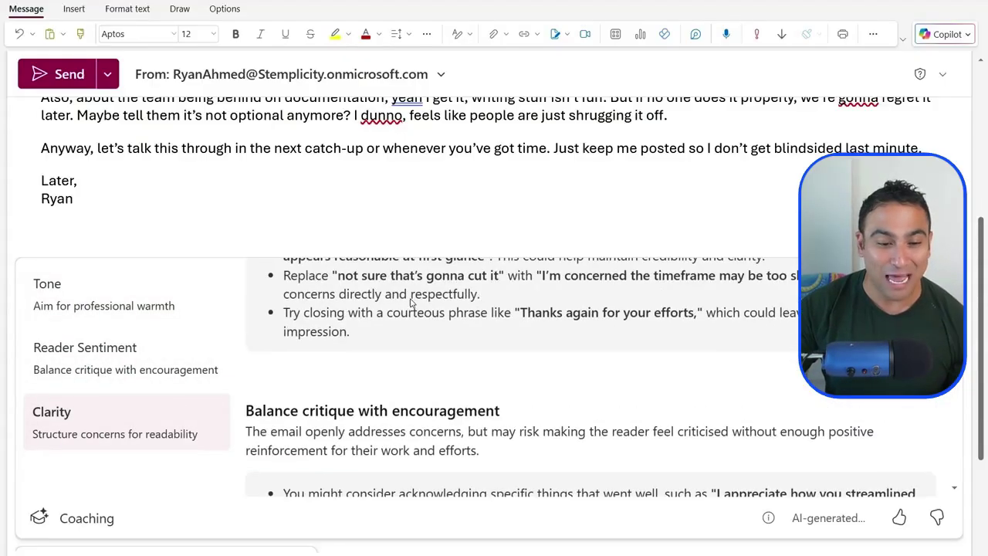
pyautogui.click(214, 308)
pyautogui.scroll(3, 128, 403)
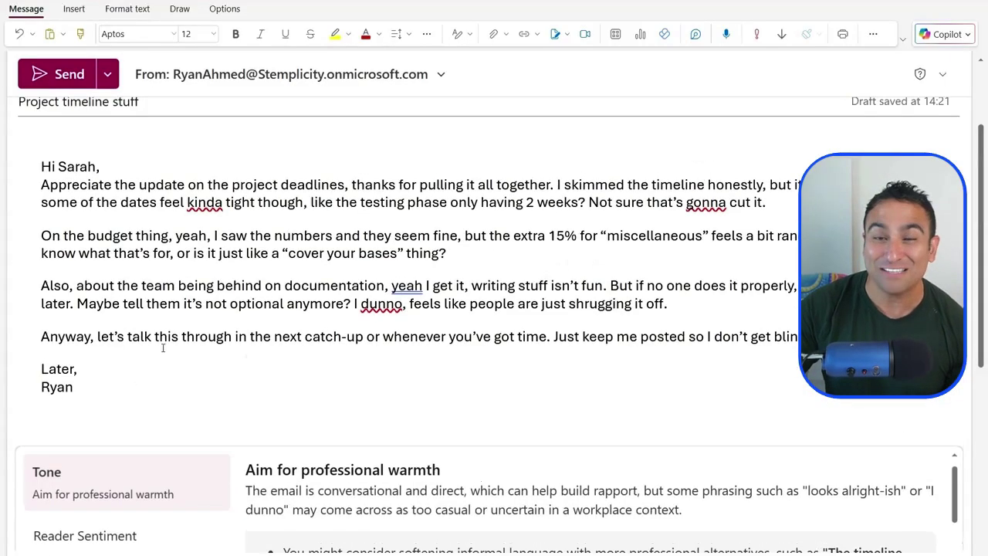
# Step: Apply all coaching suggestions and replace the original email draft with the rewritten version
pyautogui.scroll(-5, 146, 368)
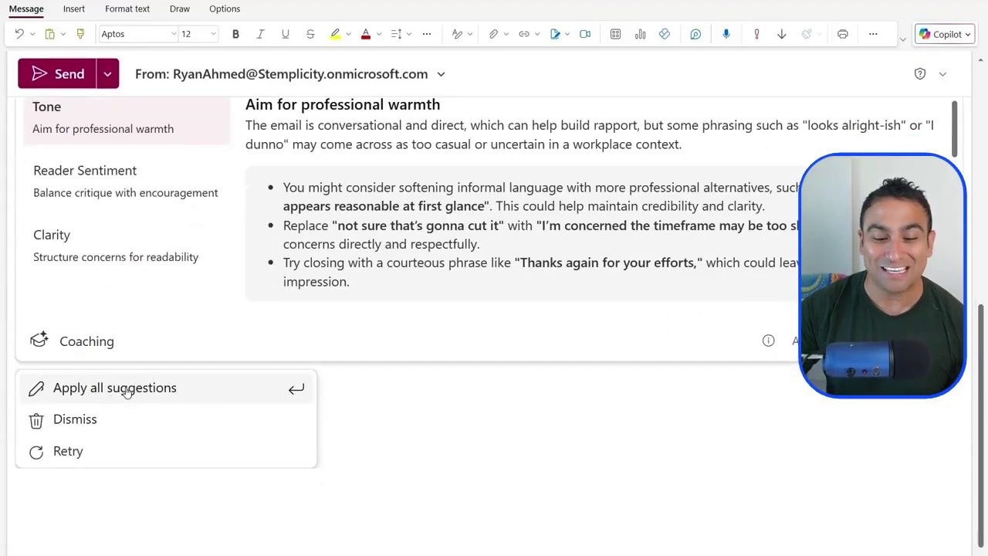
pyautogui.click(124, 390)
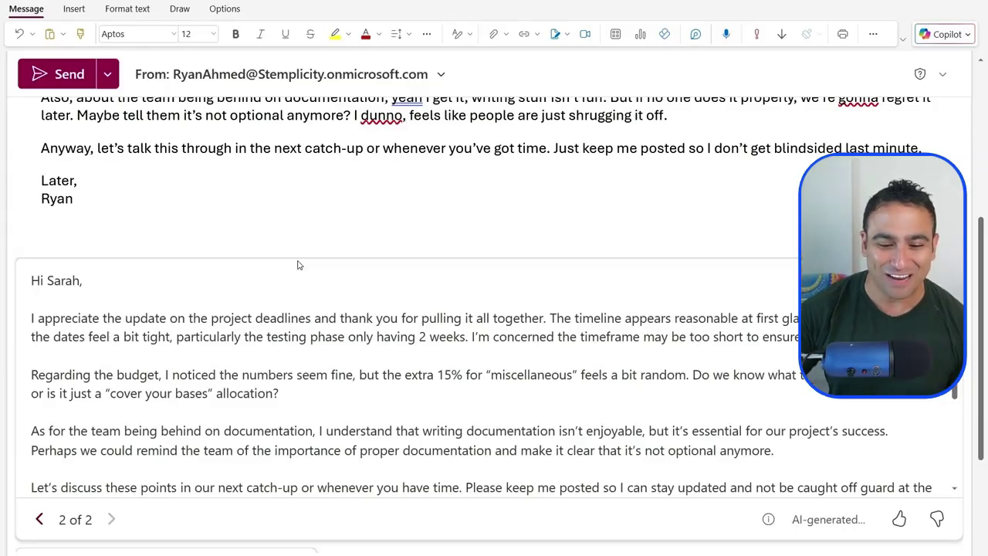
pyautogui.scroll(-2, 283, 273)
pyautogui.scroll(-5, 231, 337)
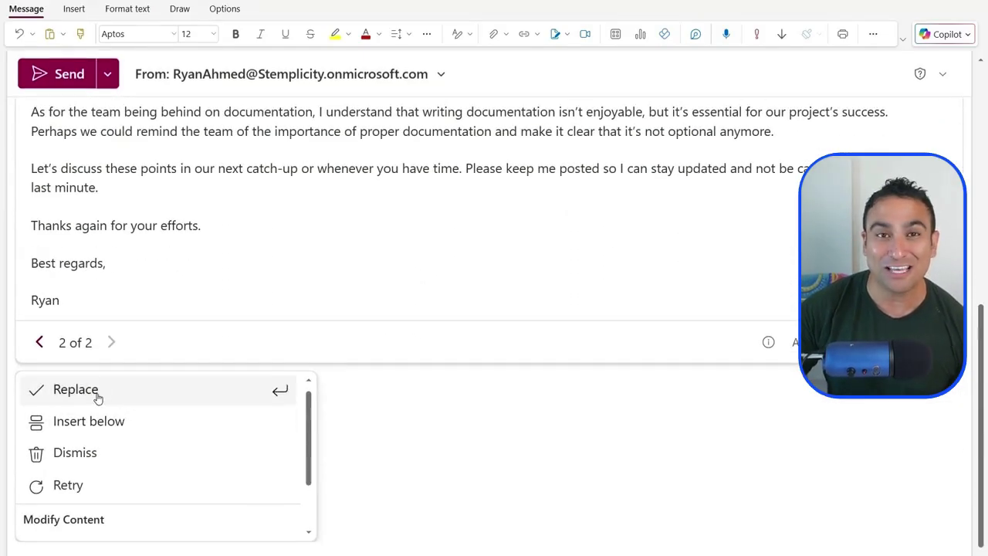
pyautogui.click(76, 389)
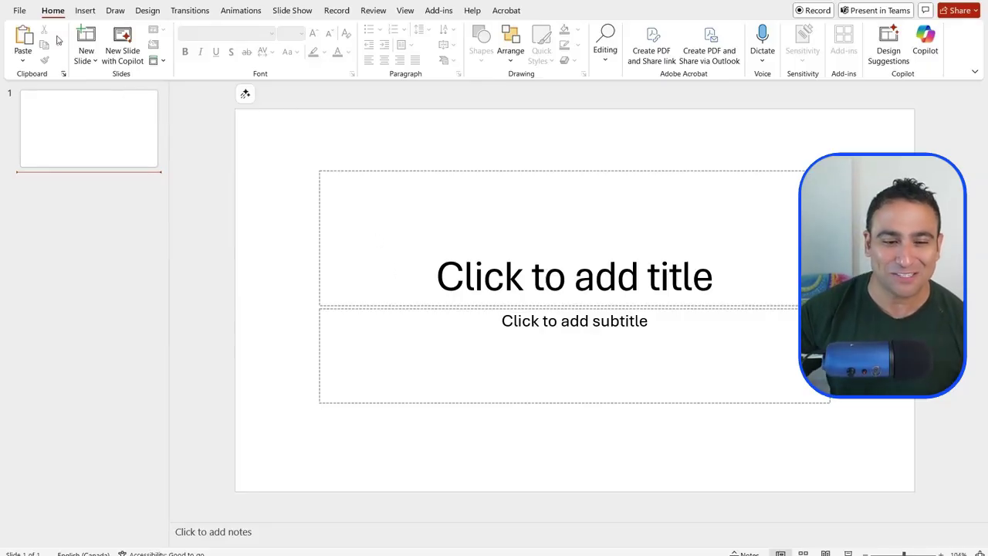
# Step: Switch to PowerPoint, create a presentation from the Geometric color block template, and dismiss the sign-in window raised by Copilot
pyautogui.click(19, 11)
pyautogui.click(421, 123)
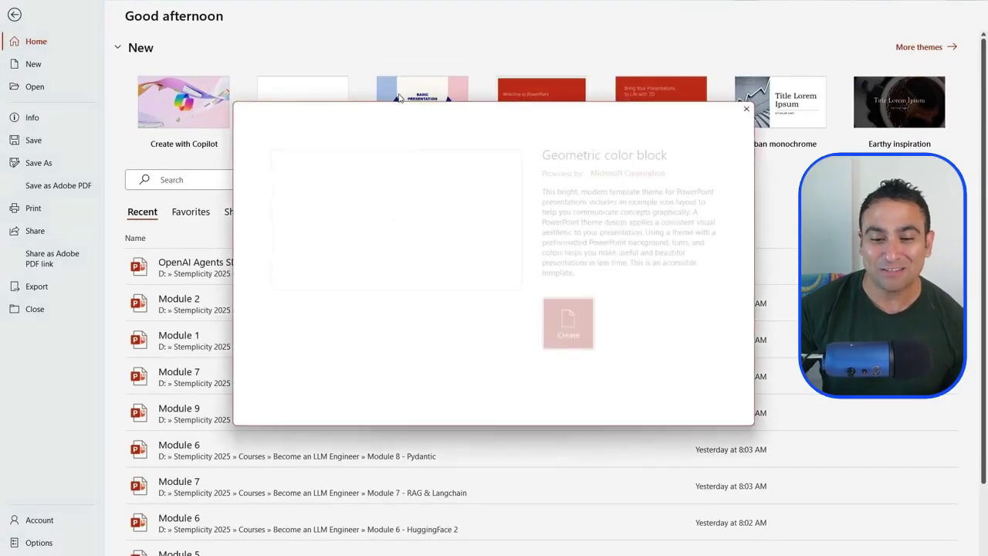
pyautogui.click(591, 334)
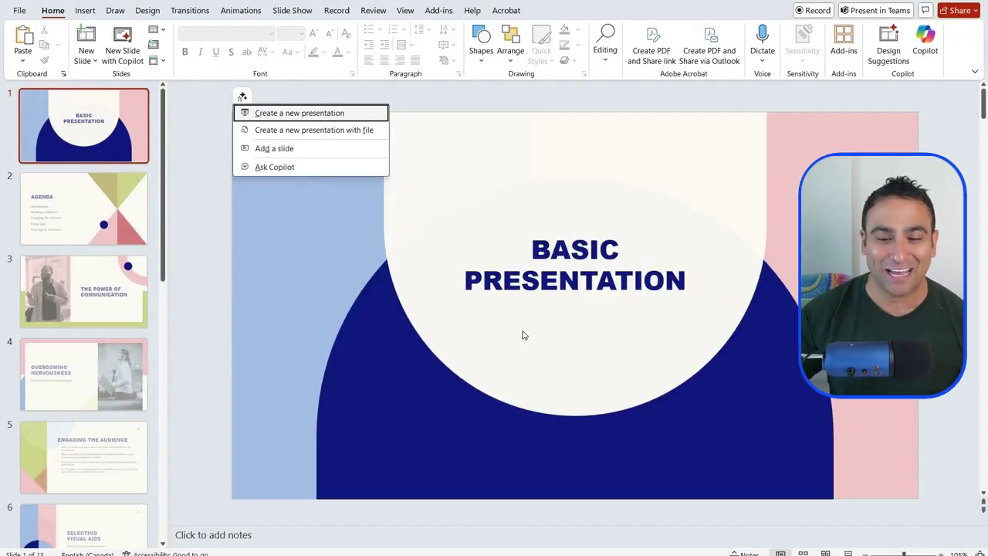
pyautogui.click(923, 46)
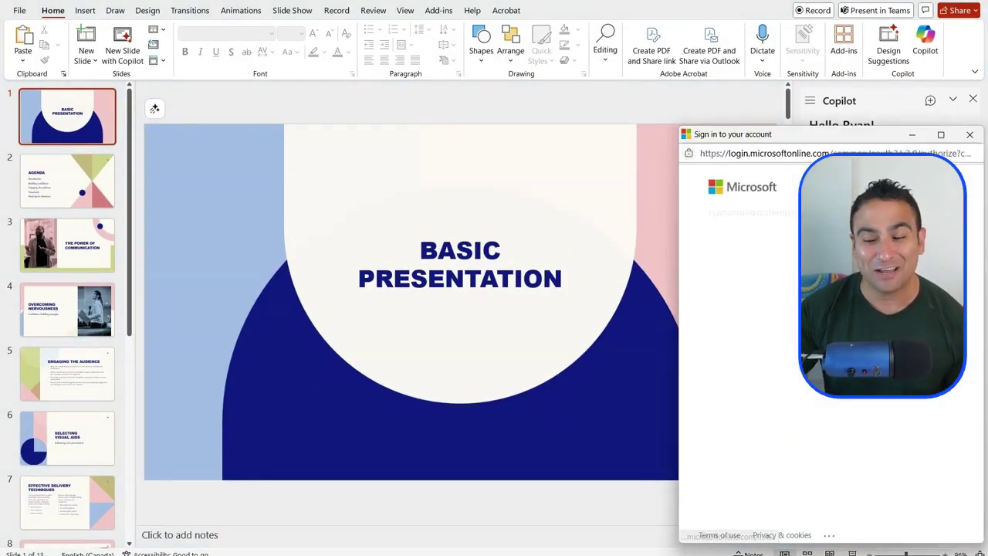
pyautogui.click(969, 136)
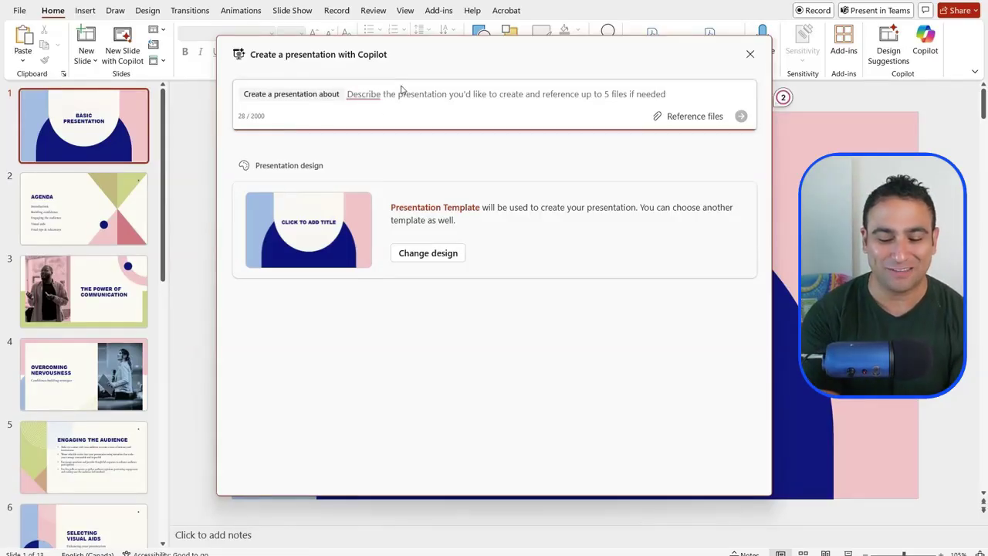
# Step: Request a Copilot presentation referencing Walmart-10K-2024.pdf with the prompt "create a powerpoint presentation from this file"
pyautogui.write('/')
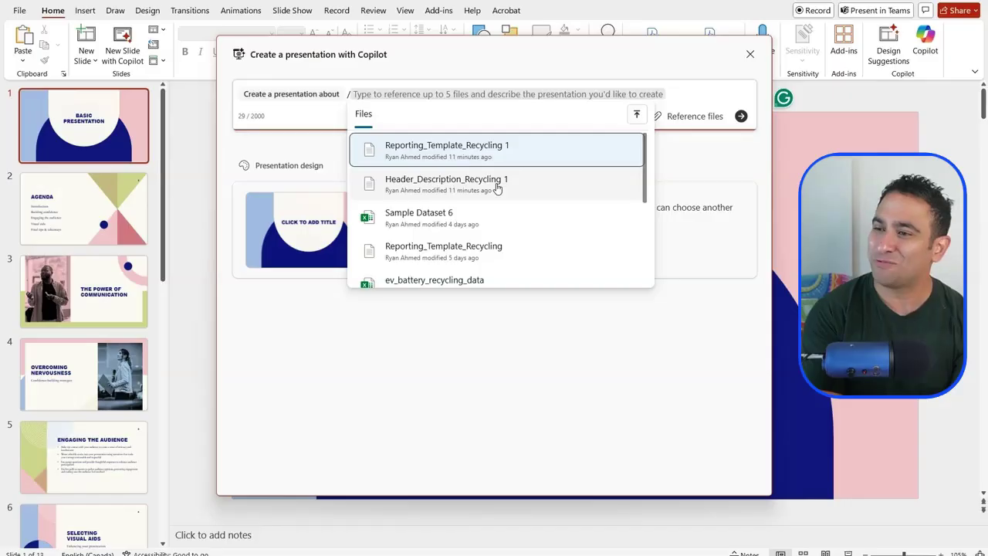
pyautogui.write('walma')
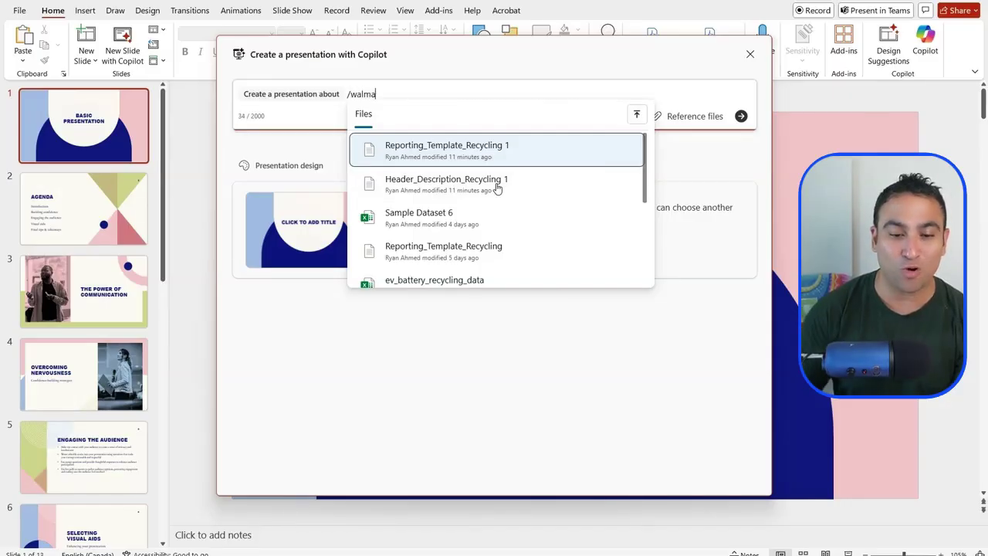
pyautogui.click(464, 160)
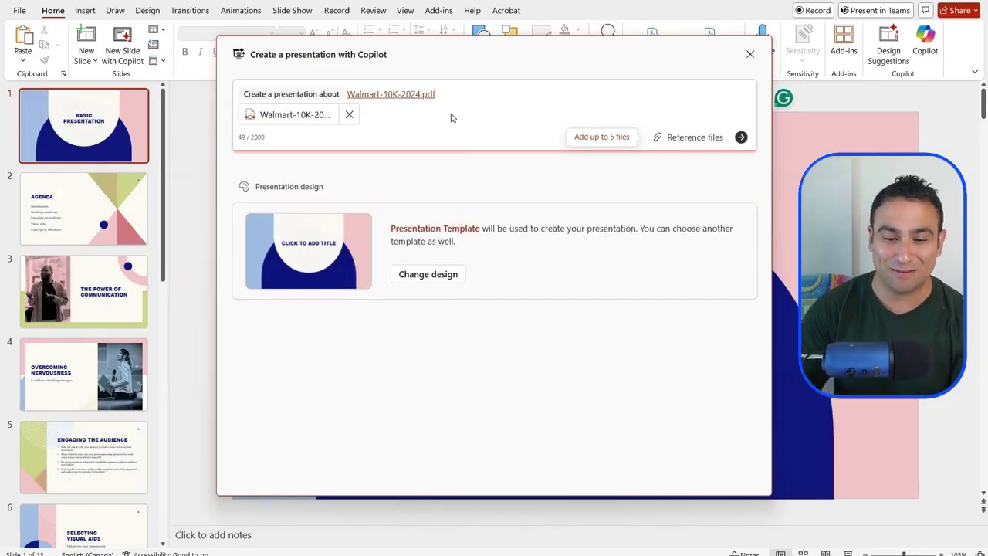
pyautogui.write('create a popw')
pyautogui.press('BackSpace')
pyautogui.press('BackSpace')
pyautogui.write('werpoint presentation from this file')
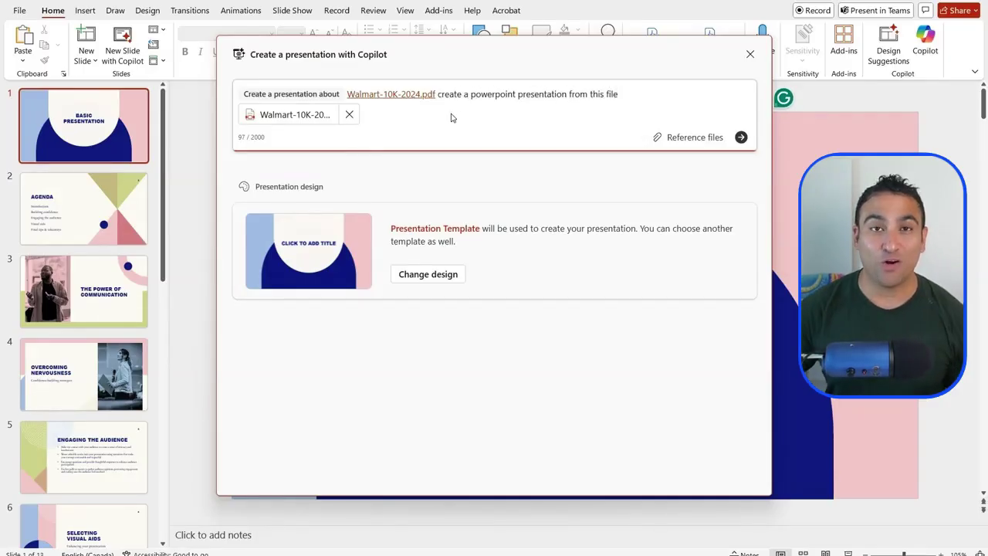
pyautogui.click(743, 137)
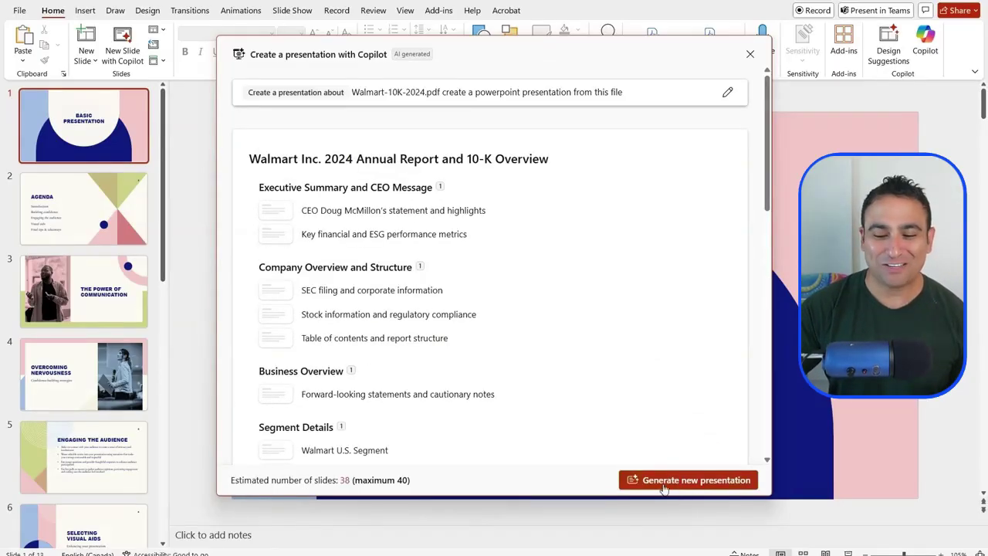
# Step: Generate the new presentation from the proposed Walmart outline and look over the slides as they are built
pyautogui.click(699, 481)
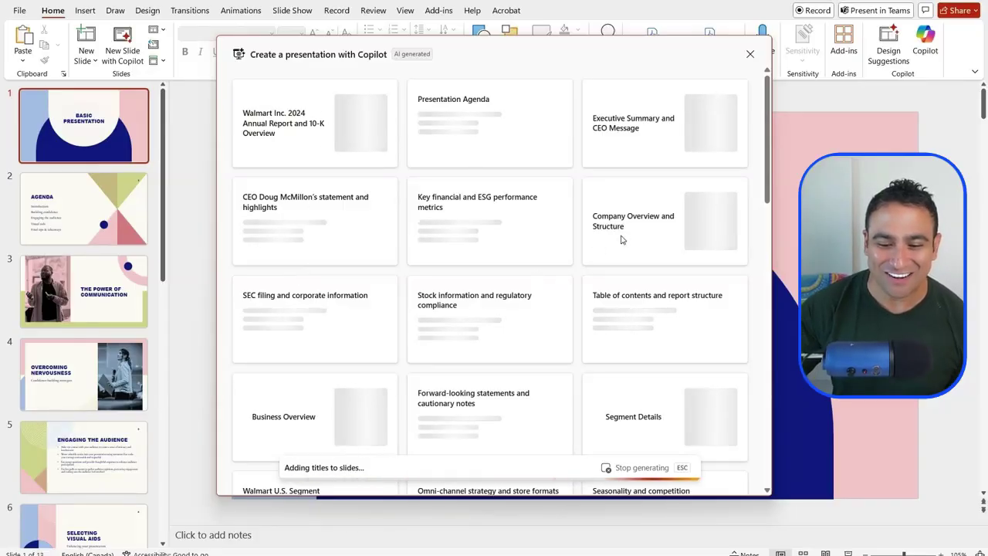
pyautogui.scroll(-2, 664, 232)
pyautogui.scroll(-6, 669, 236)
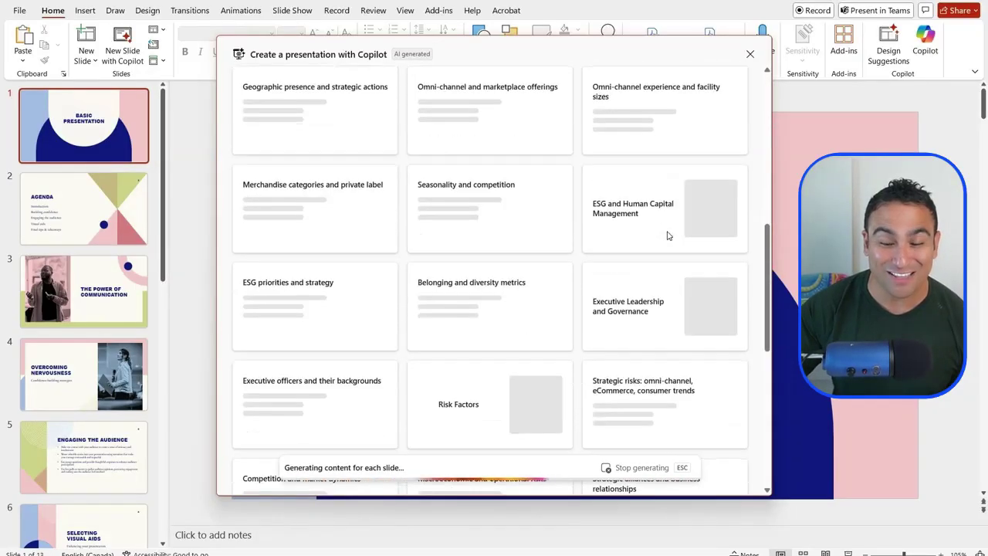
pyautogui.scroll(-3, 669, 236)
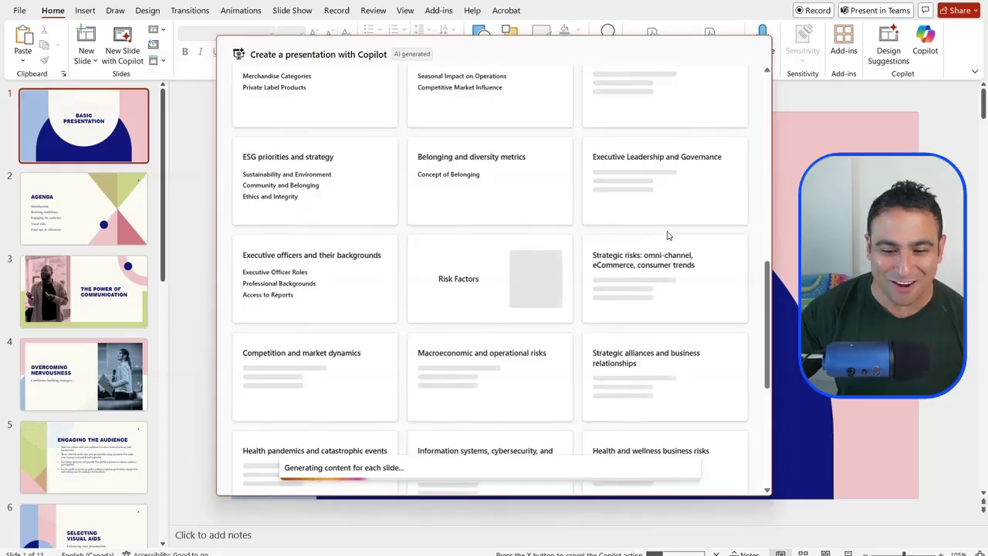
pyautogui.scroll(10, 668, 234)
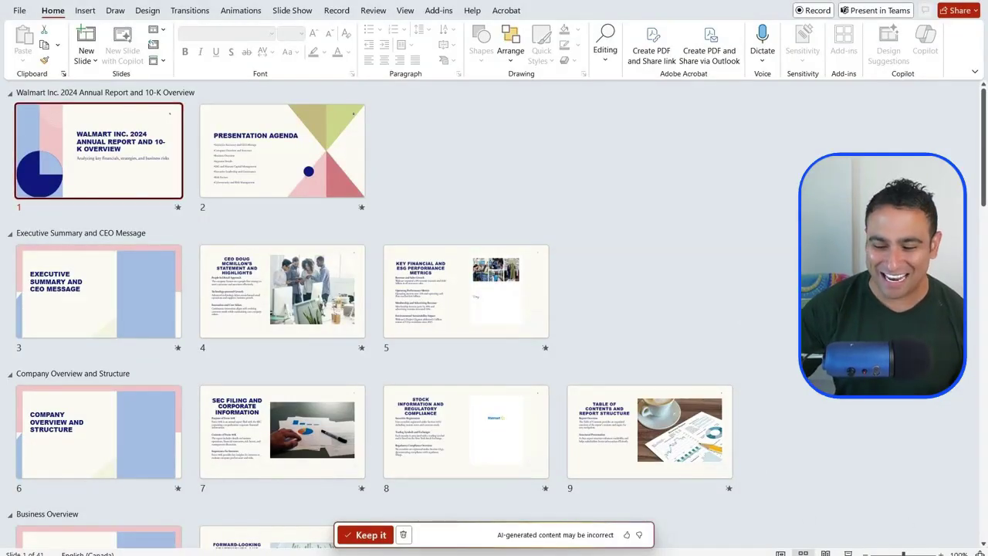
# Step: Show the generated Walmart presentation in Reading View and advance through its opening slides, from the title slide to the CEO statement slide
pyautogui.click(826, 553)
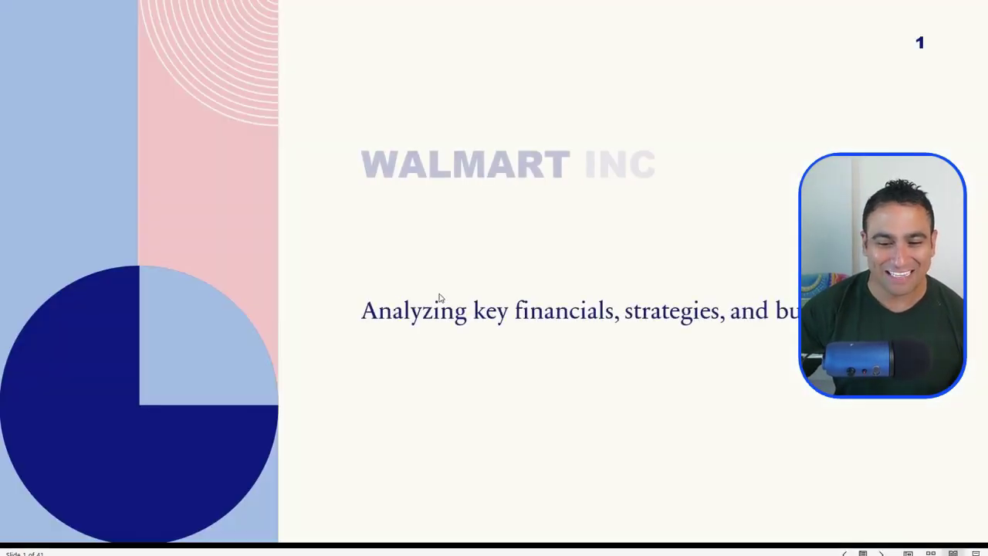
pyautogui.click(484, 344)
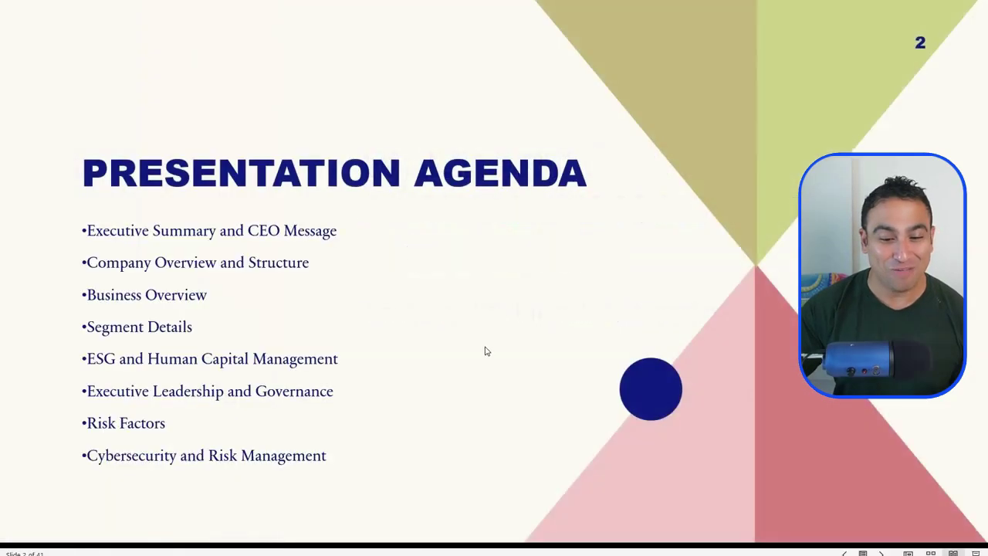
pyautogui.click(437, 337)
pyautogui.click(368, 324)
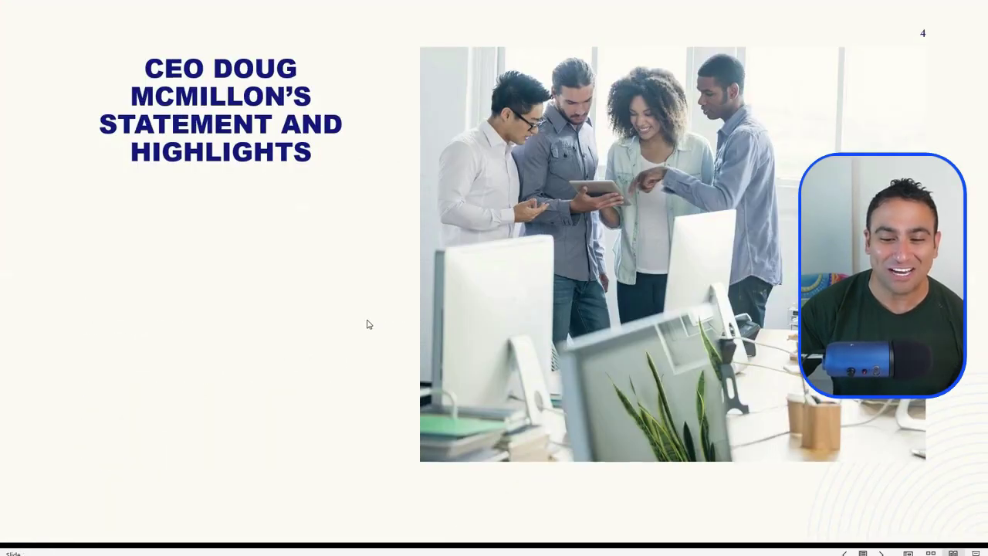
pyautogui.click(241, 223)
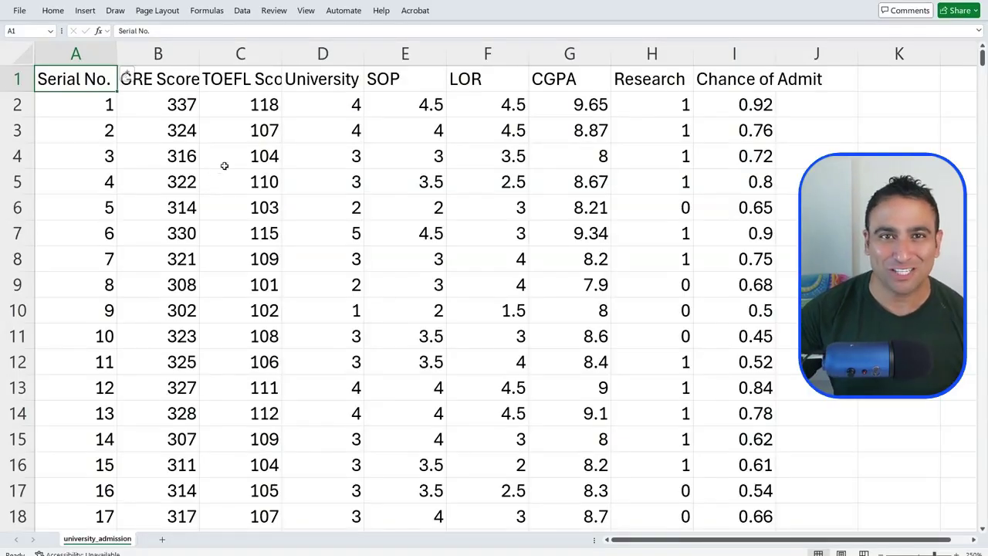
# Step: Switch to the university_admission worksheet in Excel and look over the GRE Score, University Rating and SOP columns
pyautogui.click(157, 53)
pyautogui.click(322, 54)
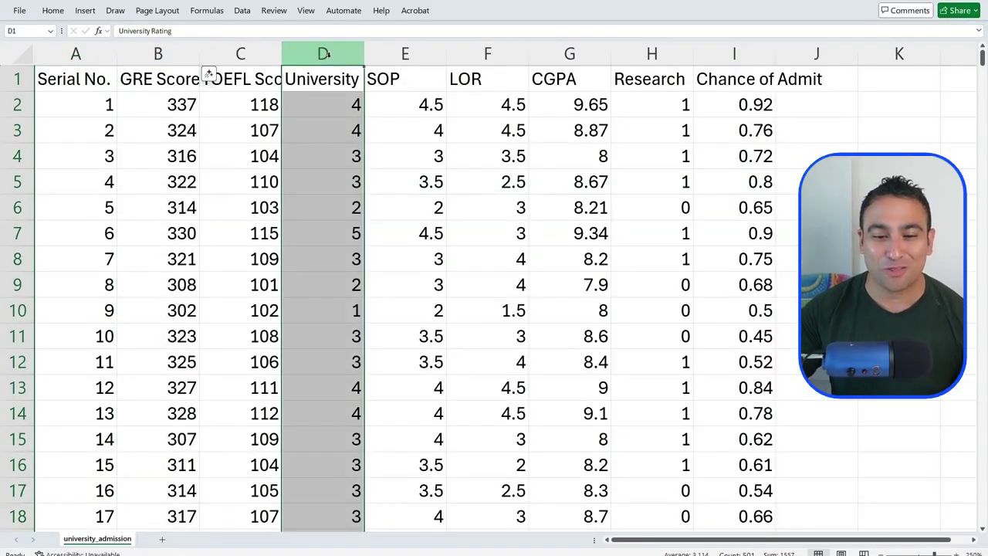
pyautogui.click(415, 54)
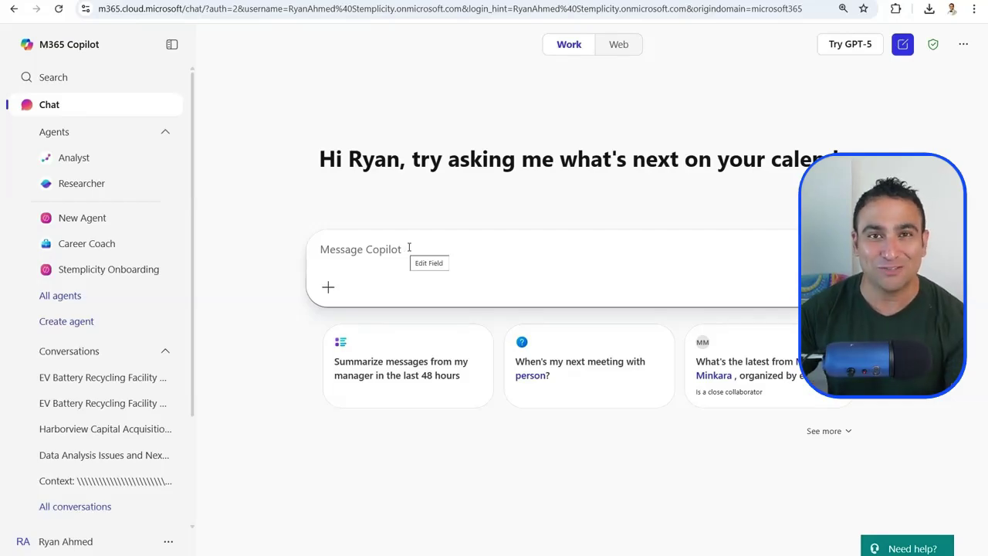
# Step: In M365 Copilot Chat, attach the university_admission file from the device and bring the Analyst agent into the message
pyautogui.click(326, 289)
pyautogui.click(391, 324)
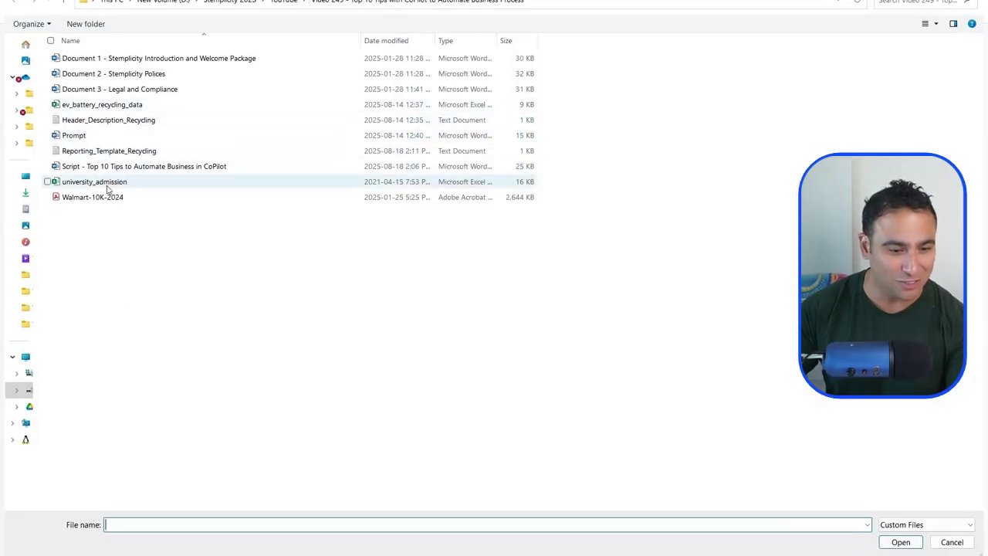
pyautogui.doubleClick(107, 186)
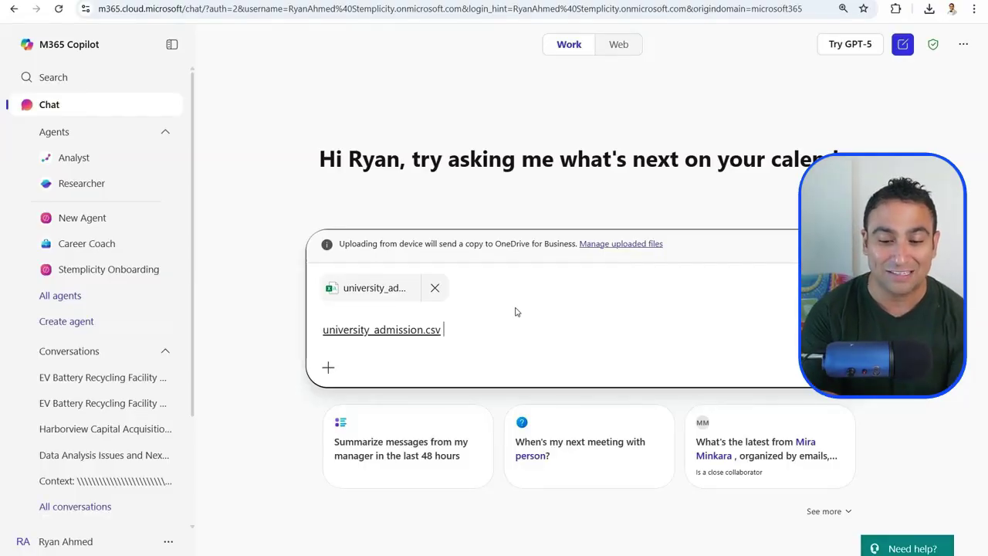
pyautogui.write('@')
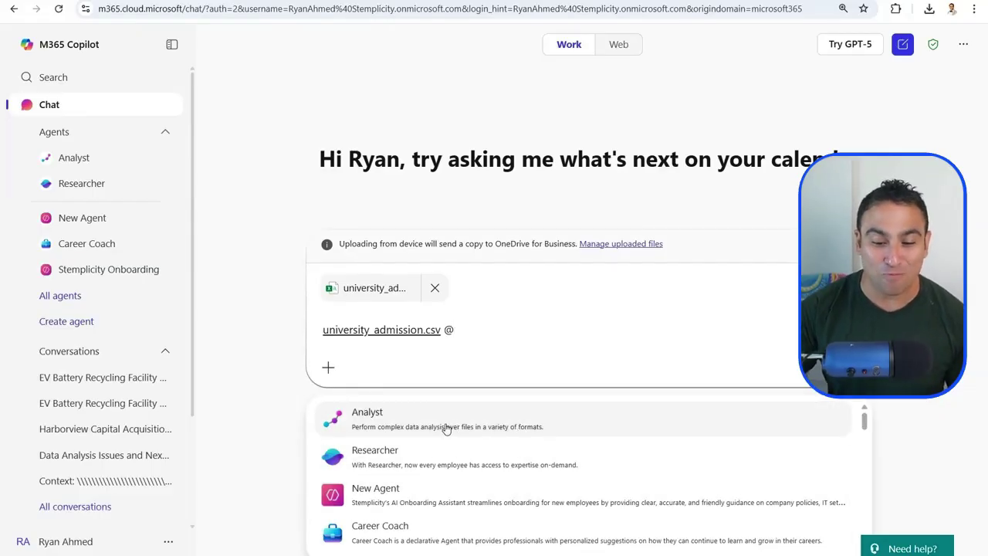
pyautogui.click(480, 425)
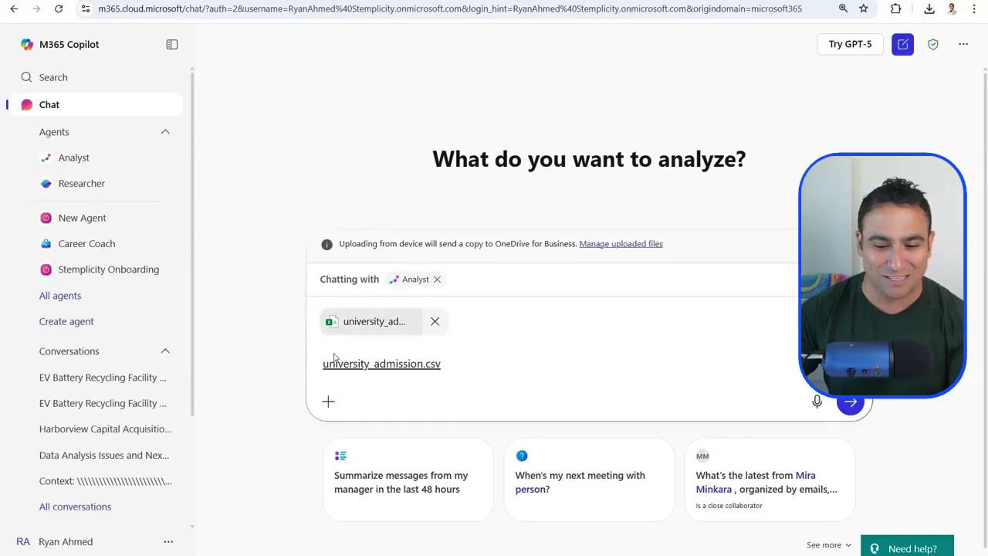
# Step: Submit the pasted prompt for 10 data visualizations with interactive plotly charts and expand the Analyst's "Examining the dataset" reasoning
pyautogui.hotkey('ctrl', 'v')
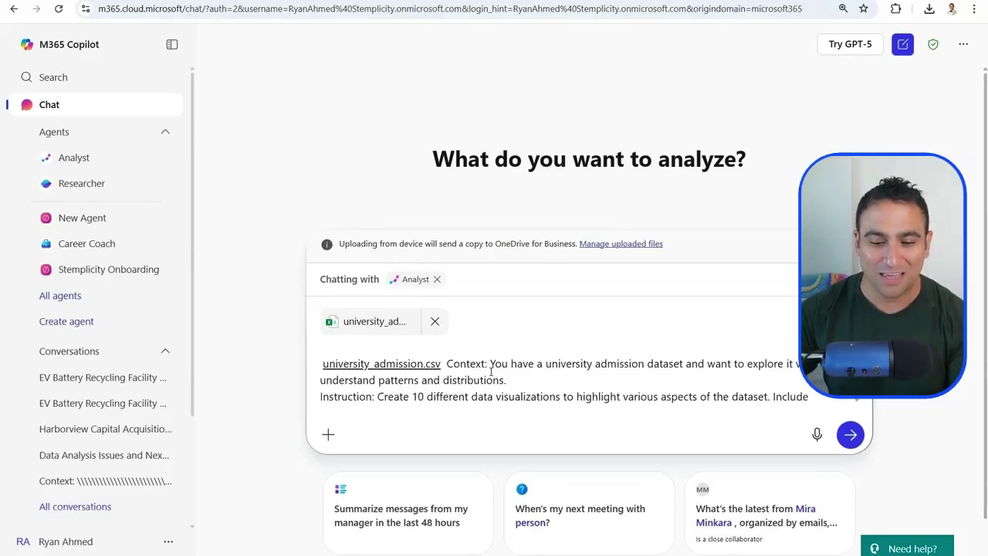
pyautogui.moveTo(546, 364); pyautogui.dragTo(630, 384)
pyautogui.scroll(-2, 605, 378)
pyautogui.scroll(2, 423, 405)
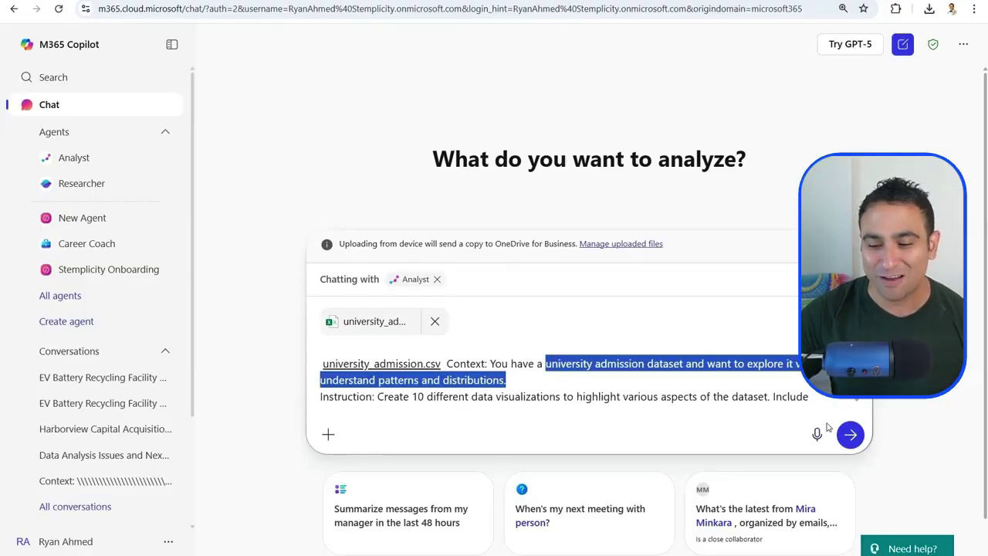
pyautogui.click(851, 434)
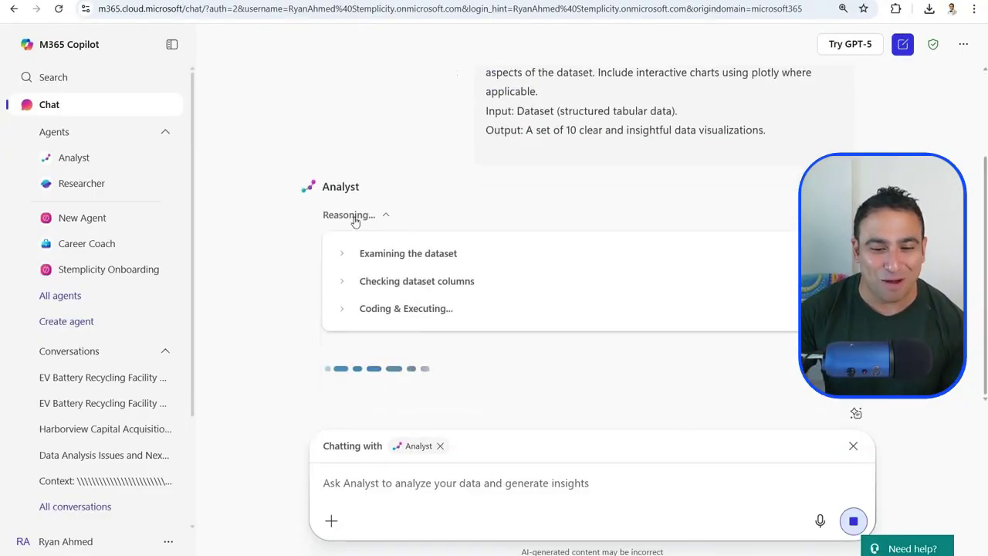
pyautogui.click(343, 256)
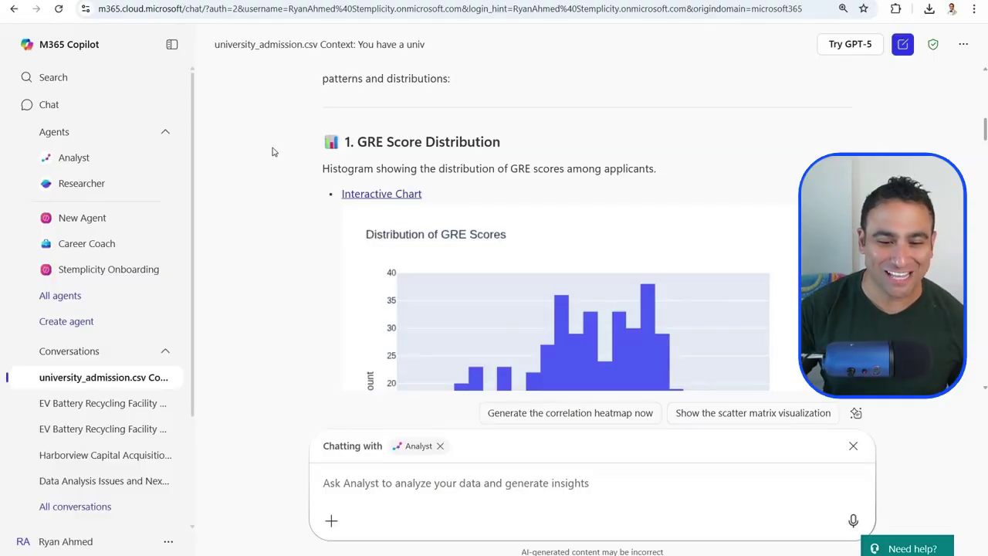
# Step: Review the Analyst's first set of admission charts, from the GRE score distribution to the placeholder entries for the heatmap and scatter matrix
pyautogui.scroll(-3, 270, 151)
pyautogui.scroll(-3, 261, 156)
pyautogui.scroll(2, 265, 163)
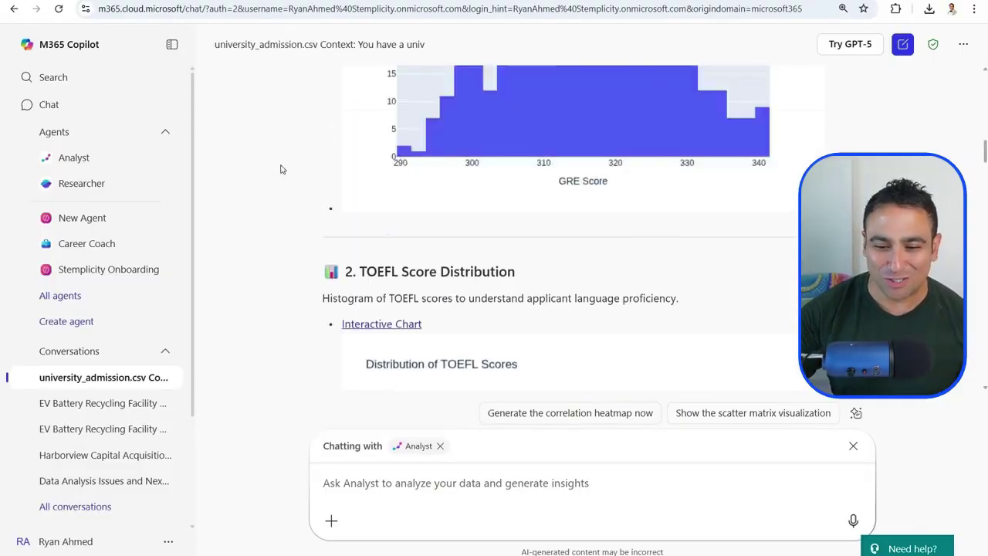
pyautogui.scroll(-9, 208, 258)
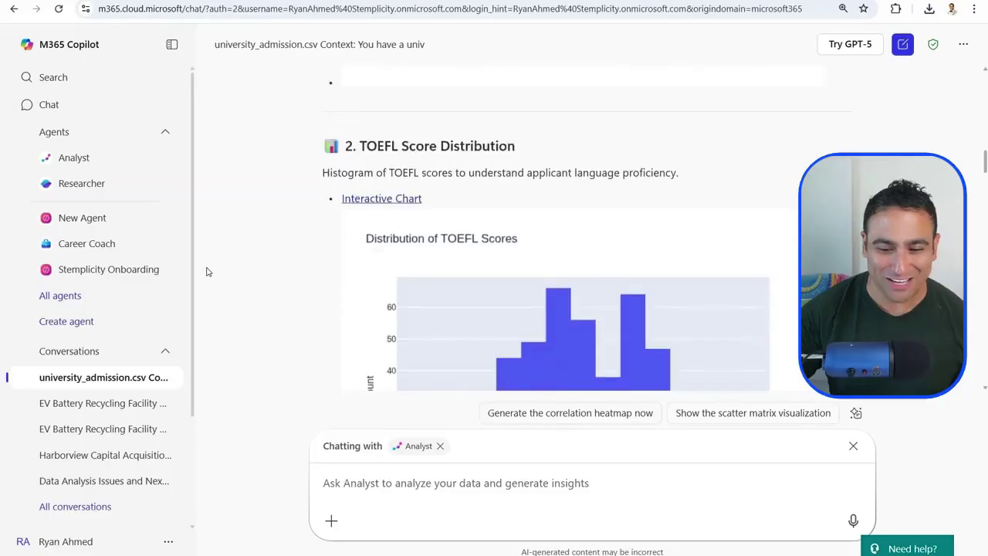
pyautogui.scroll(-10, 214, 267)
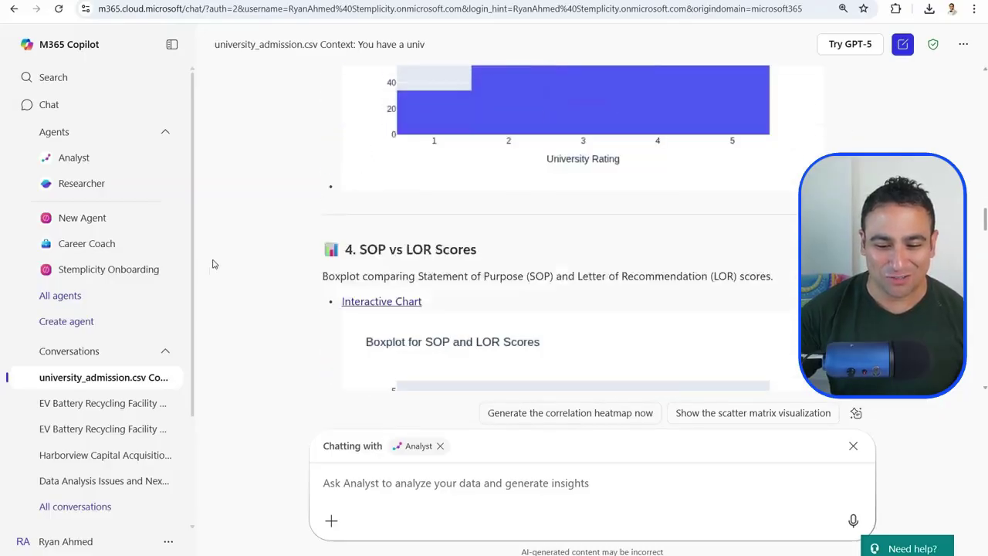
pyautogui.scroll(-6, 311, 227)
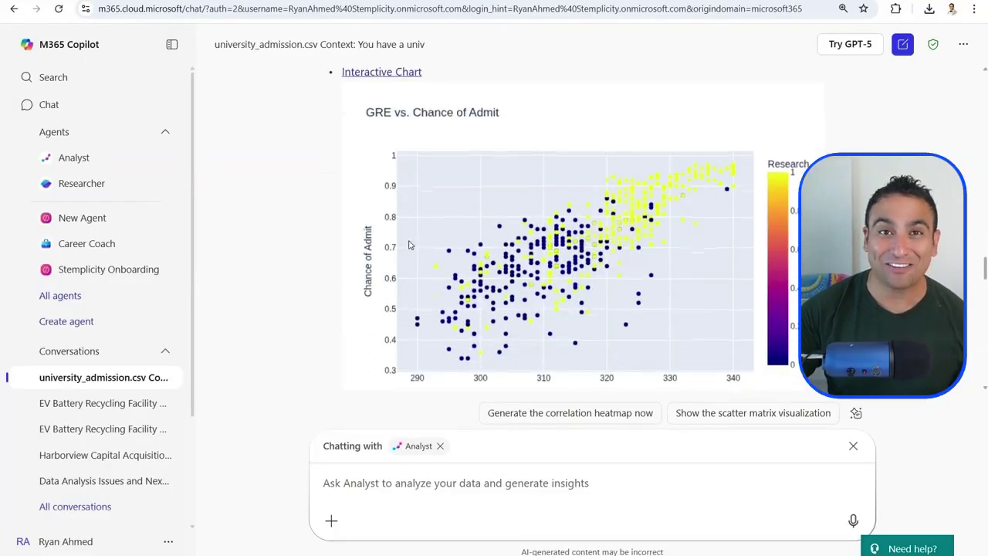
pyautogui.scroll(-6, 309, 236)
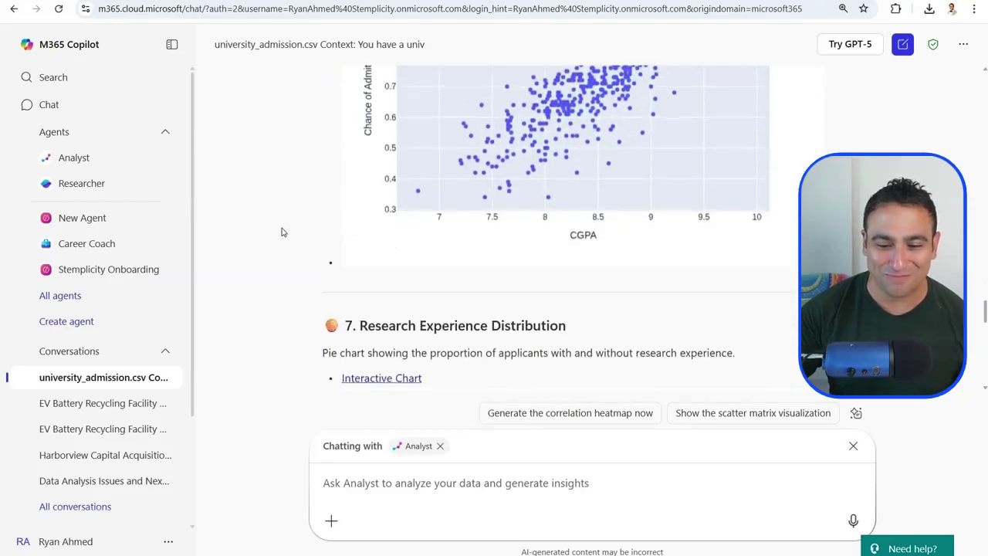
pyautogui.scroll(-8, 282, 232)
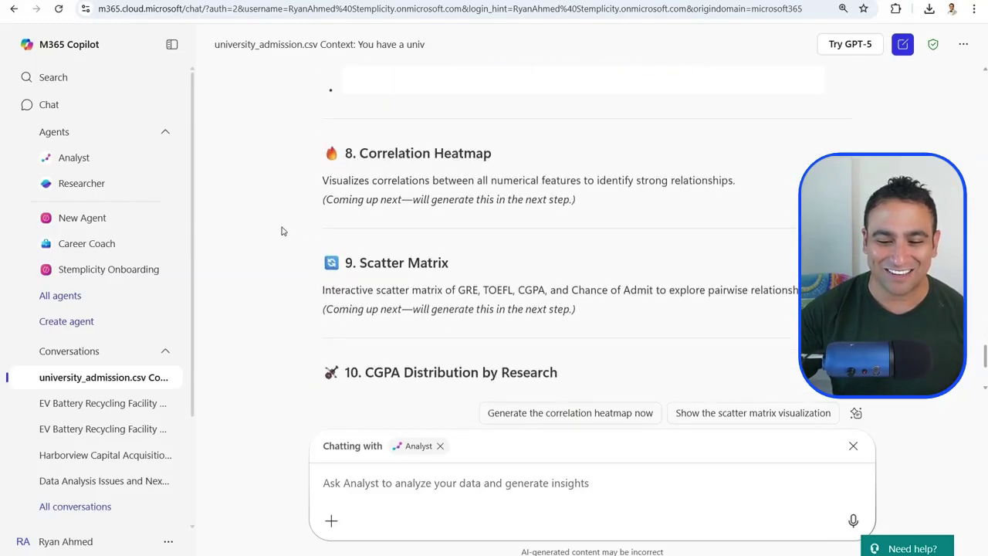
pyautogui.scroll(-3, 282, 232)
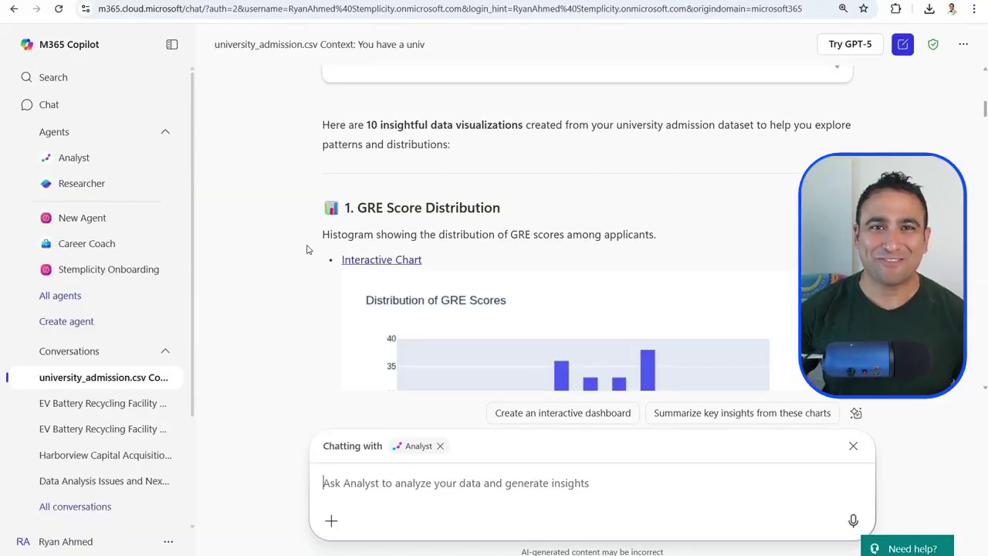
# Step: Examine the complete series of ten admission visualizations, including the correlation heatmap, scatter matrix and CGPA violin plot
pyautogui.scroll(-9, 315, 253)
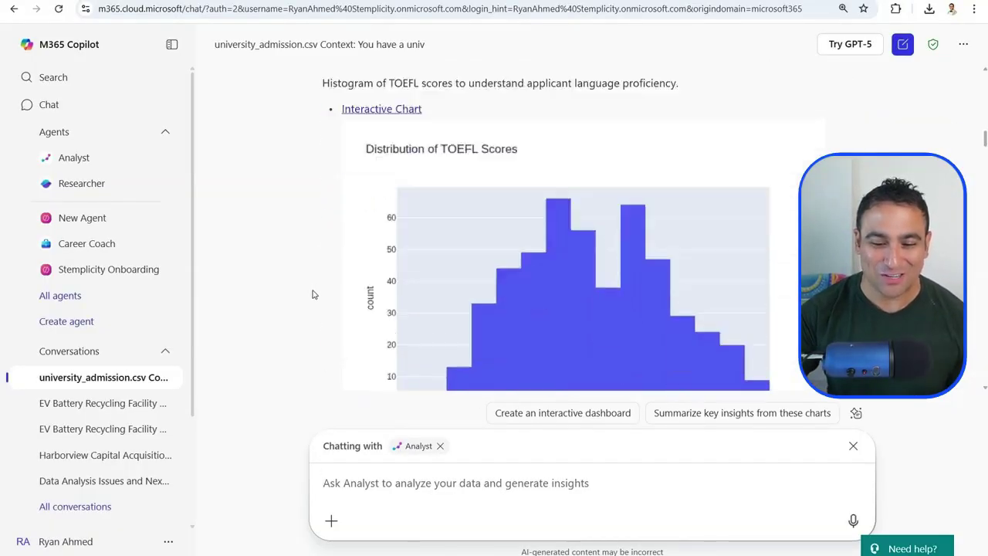
pyautogui.scroll(-8, 316, 318)
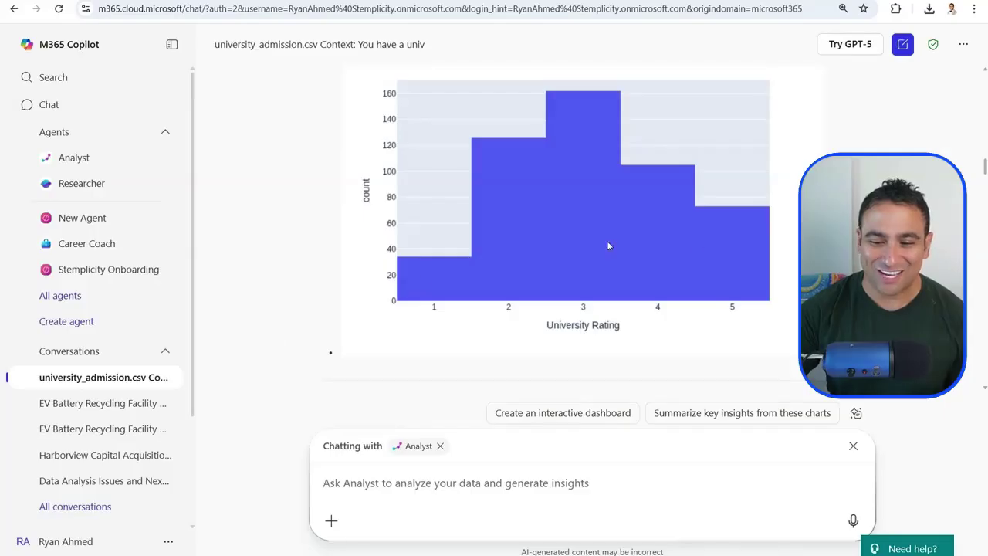
pyautogui.scroll(-5, 265, 278)
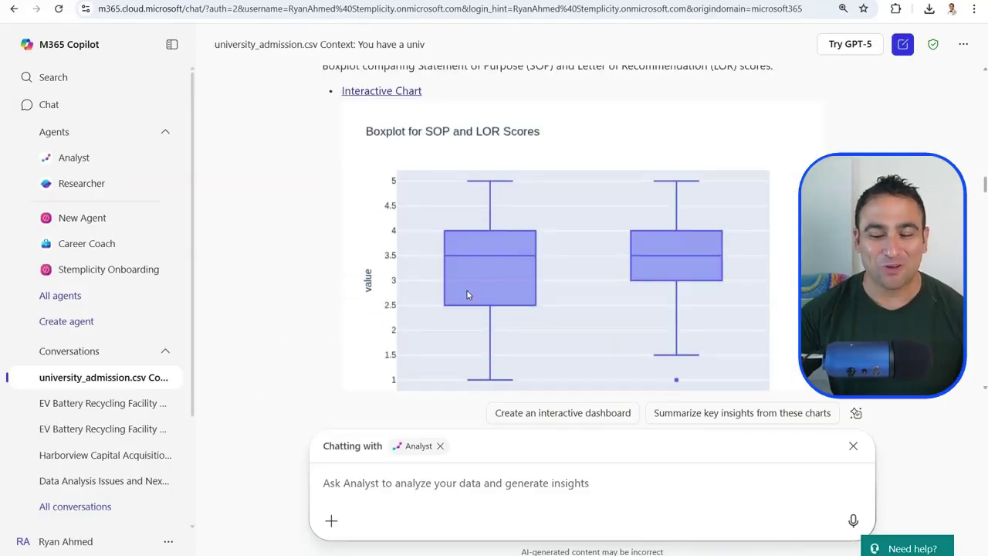
pyautogui.scroll(-4, 424, 297)
pyautogui.scroll(-5, 424, 297)
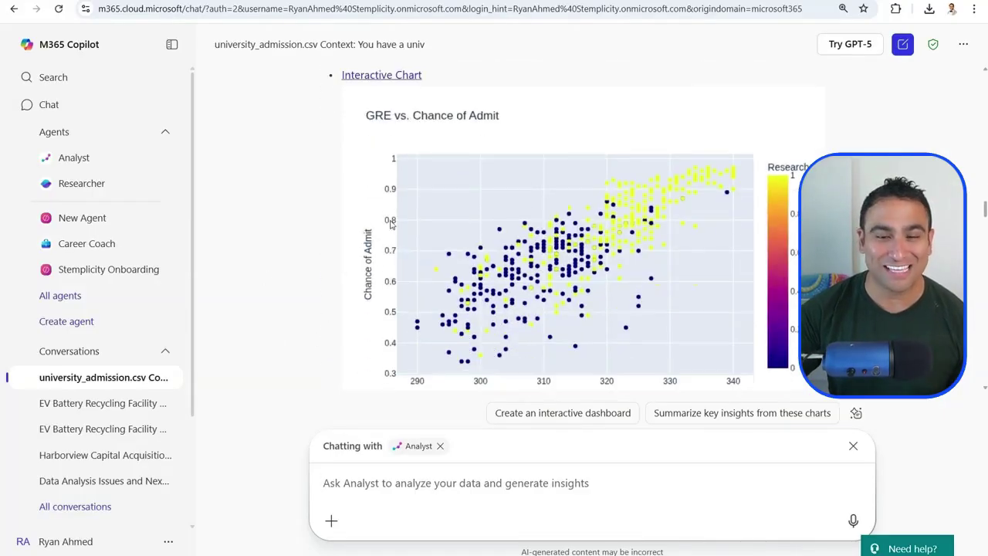
pyautogui.scroll(-9, 391, 223)
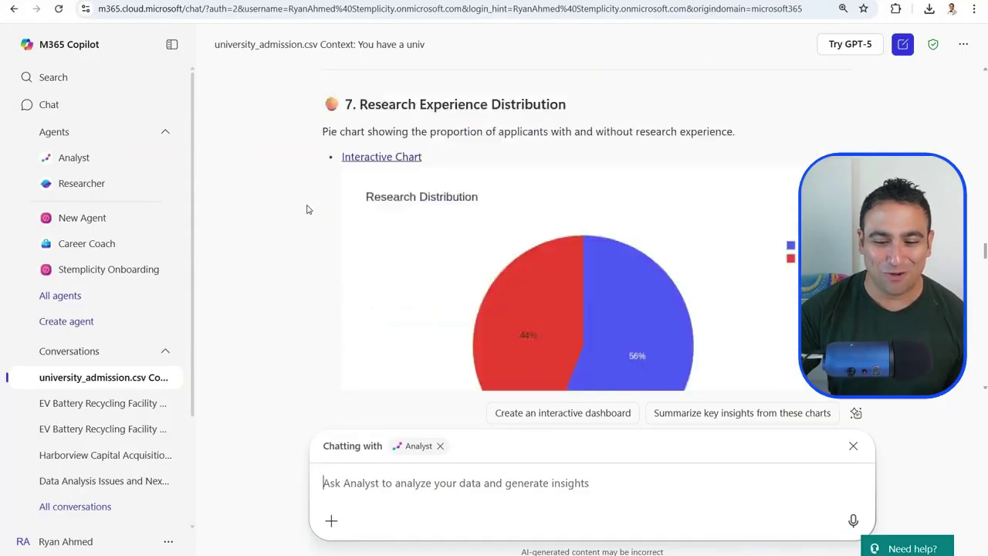
pyautogui.scroll(-6, 306, 209)
pyautogui.scroll(-10, 330, 246)
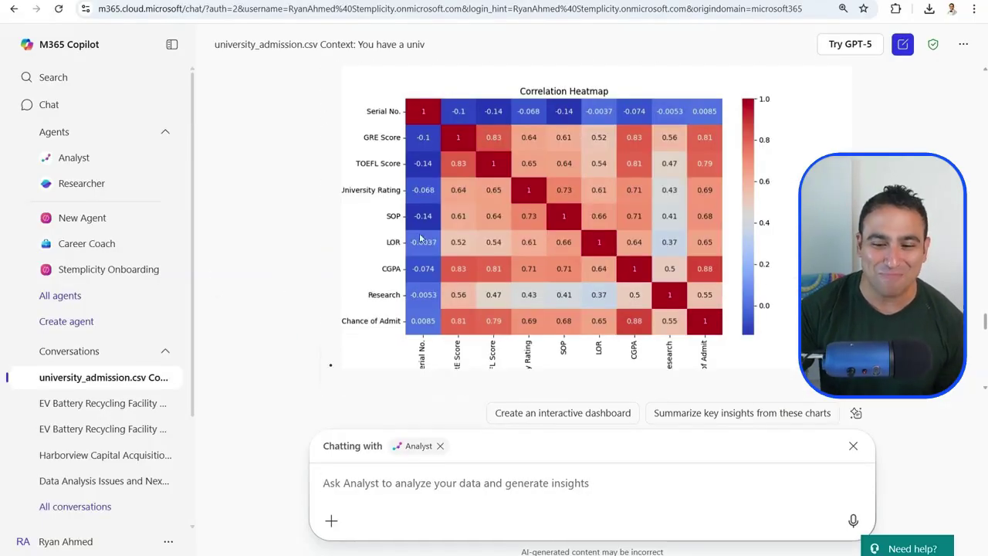
pyautogui.scroll(-3, 256, 338)
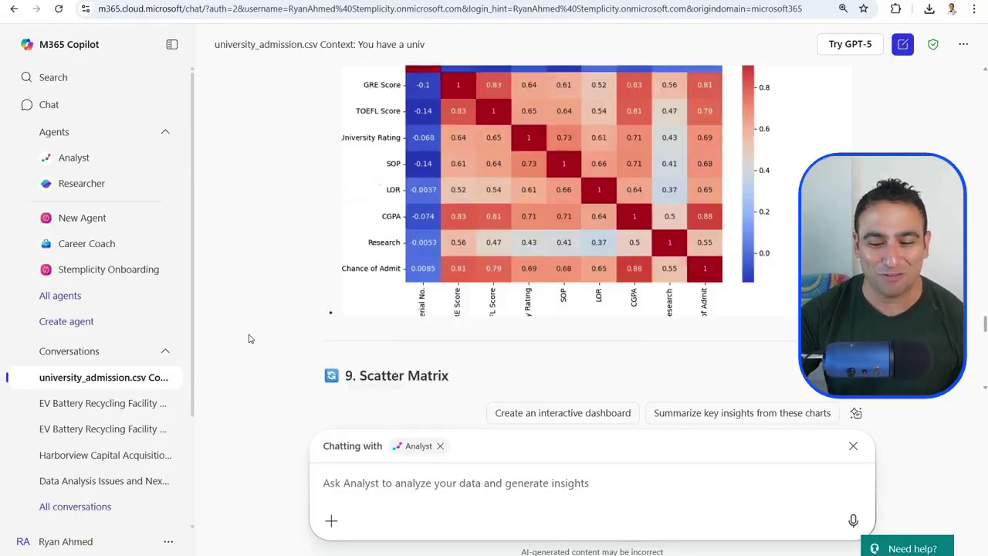
pyautogui.scroll(-2, 265, 322)
pyautogui.scroll(-1, 314, 295)
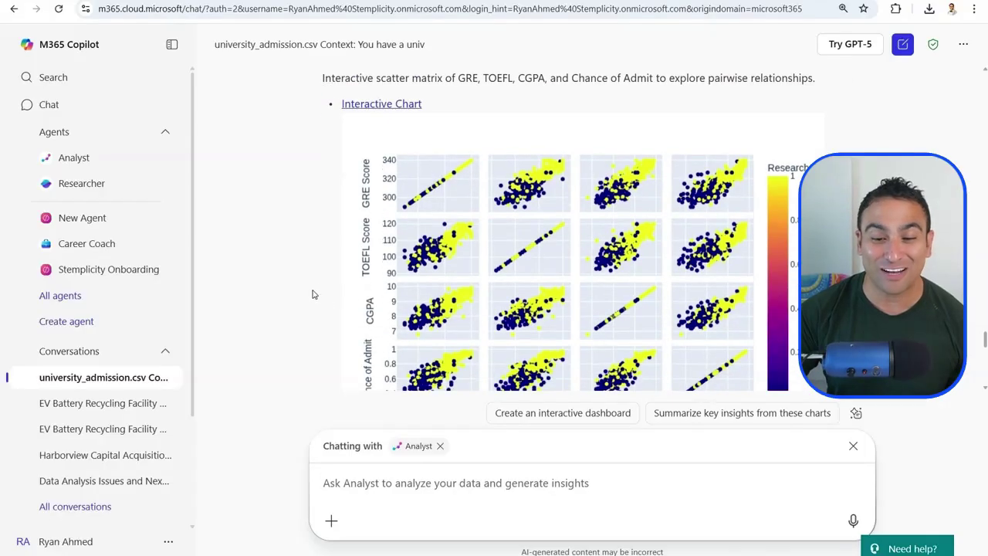
pyautogui.scroll(-6, 306, 295)
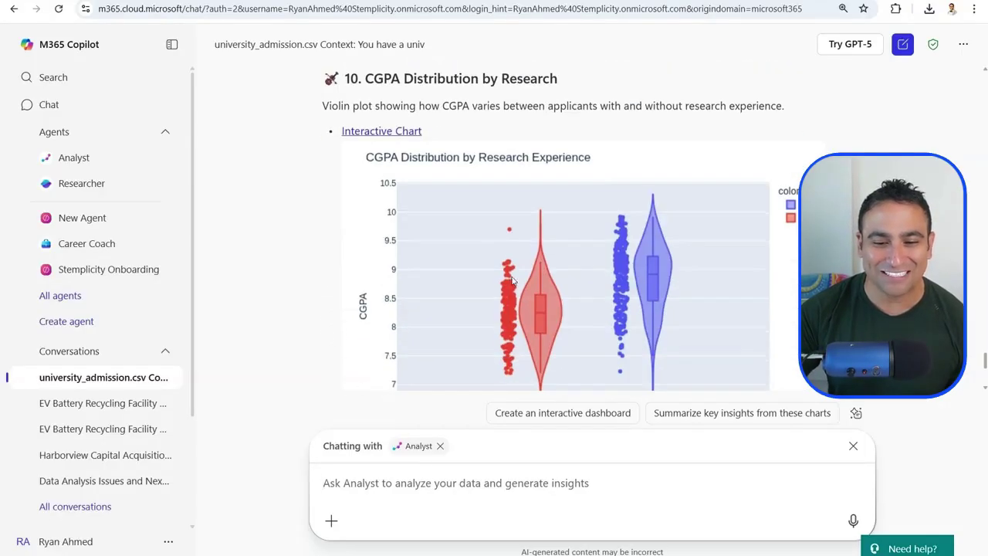
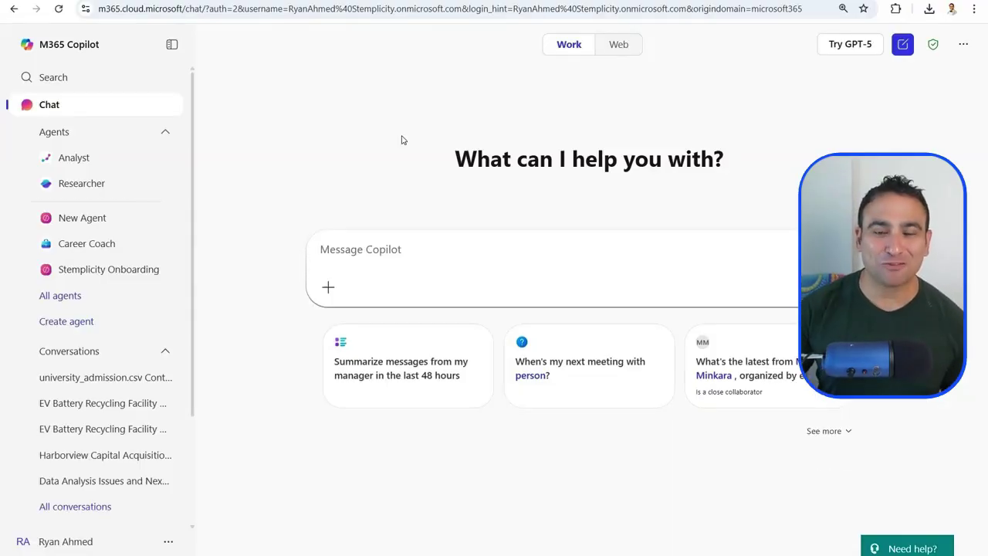
# Step: Bring the Researcher agent into a new Copilot message and submit the pasted prompt about emerging independent coffee shops and roasters in the US and Canada
pyautogui.click(383, 244)
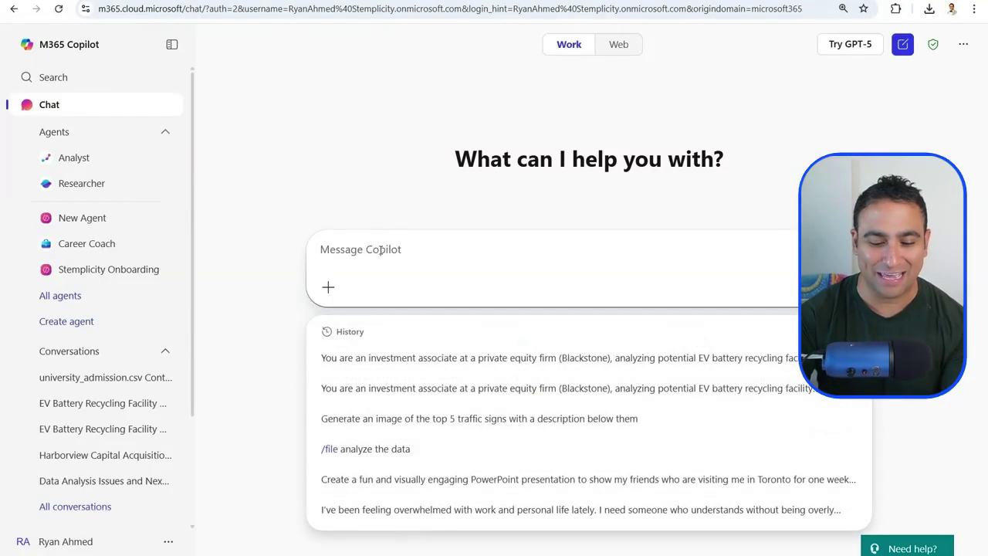
pyautogui.write('@')
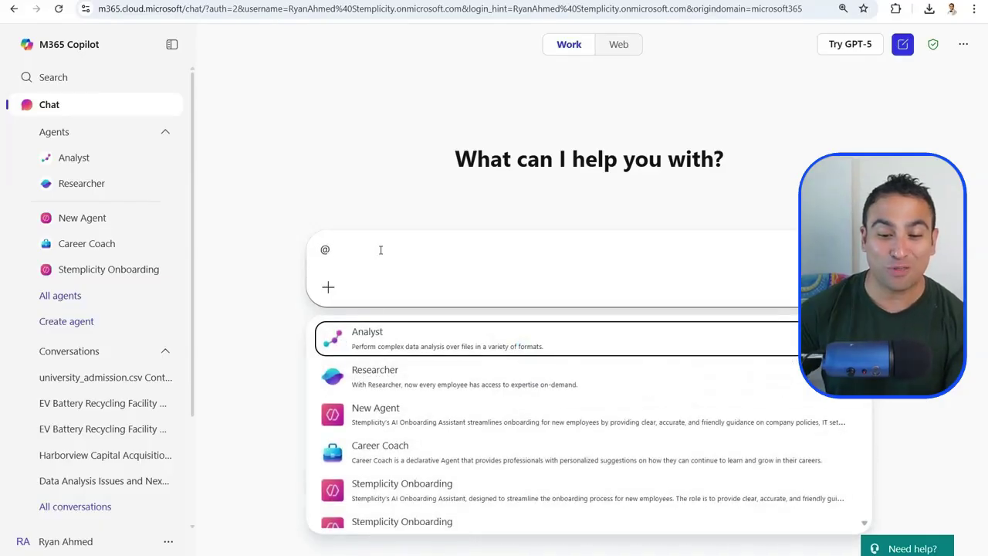
pyautogui.click(393, 380)
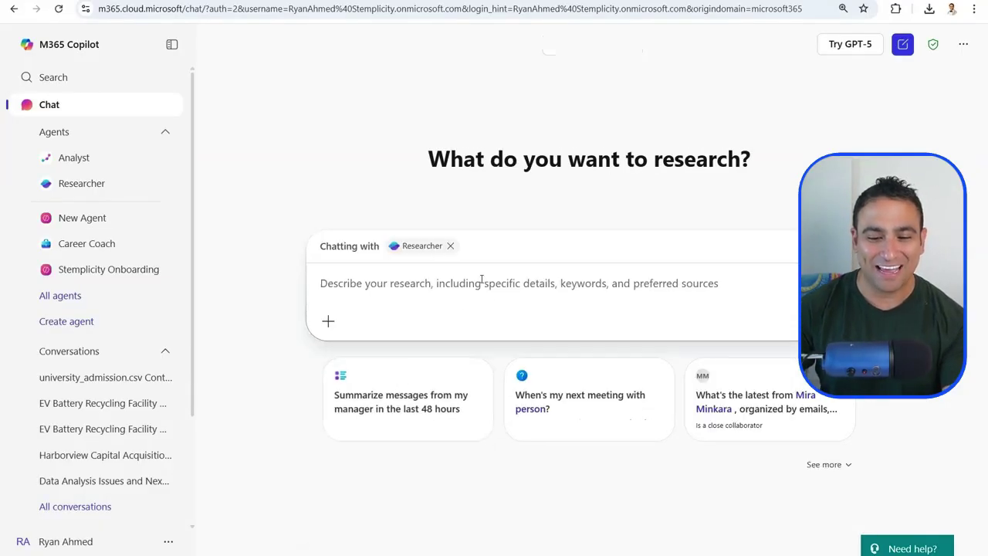
pyautogui.hotkey('ctrl', 'v')
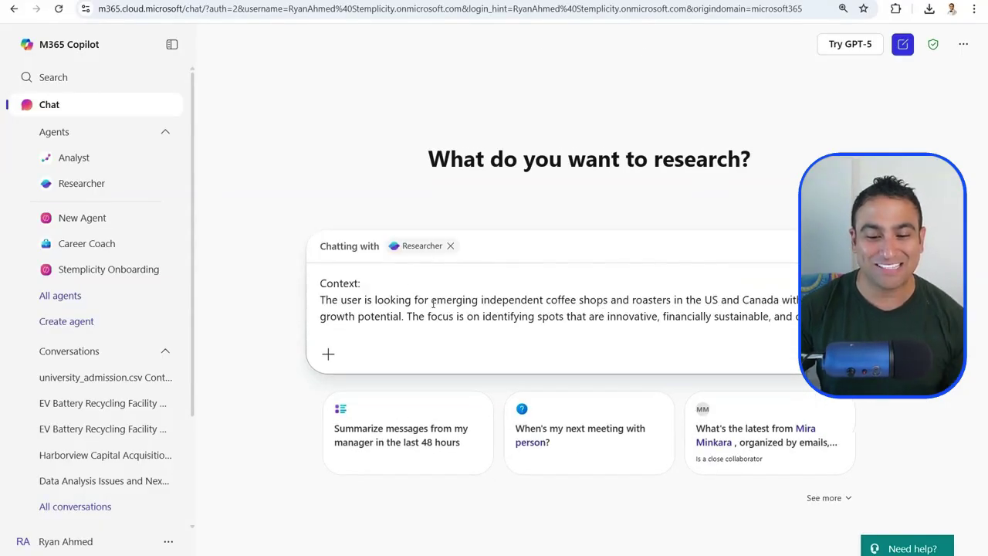
pyautogui.scroll(-10, 432, 301)
pyautogui.press('Return')
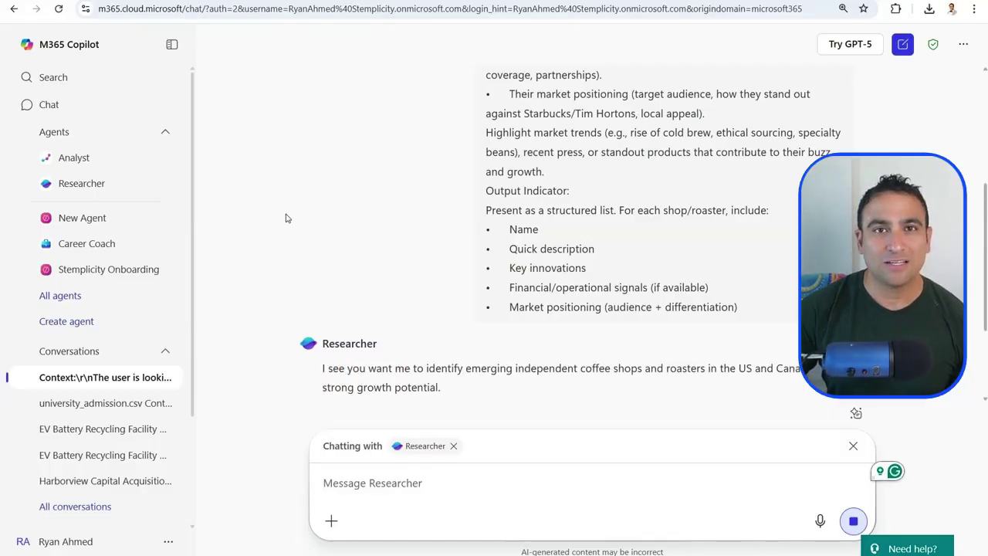
# Step: Read the Researcher's clarifying questions on regions, growth criteria and report length, and reply "flexible, no, 4 pages"
pyautogui.scroll(-3, 465, 219)
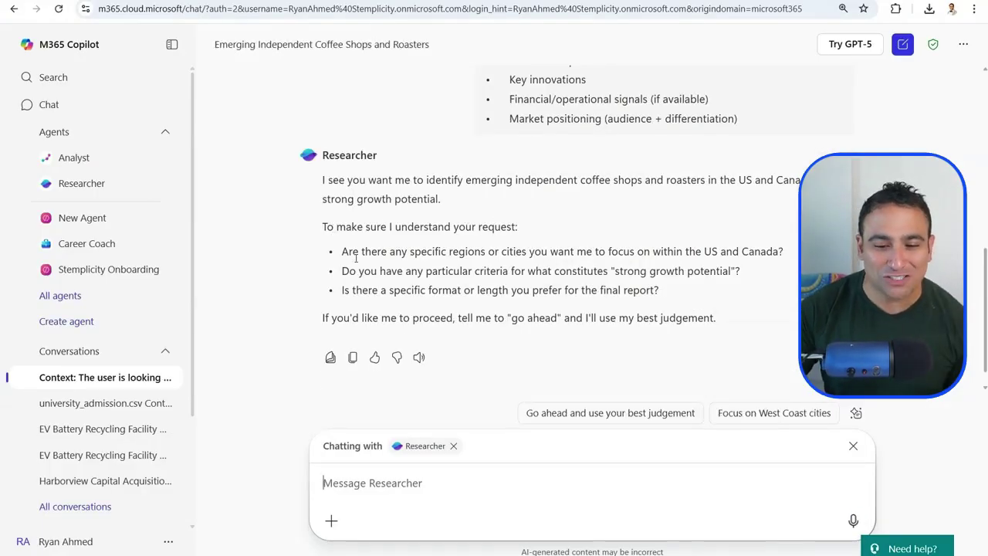
pyautogui.moveTo(344, 251); pyautogui.dragTo(713, 251)
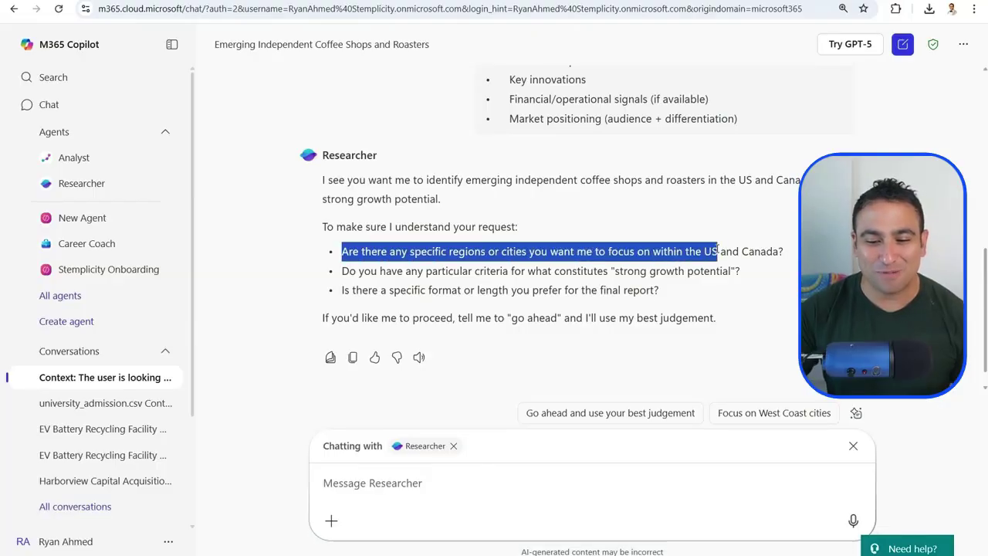
pyautogui.click(480, 481)
pyautogui.write('flexible, no, 4 pages')
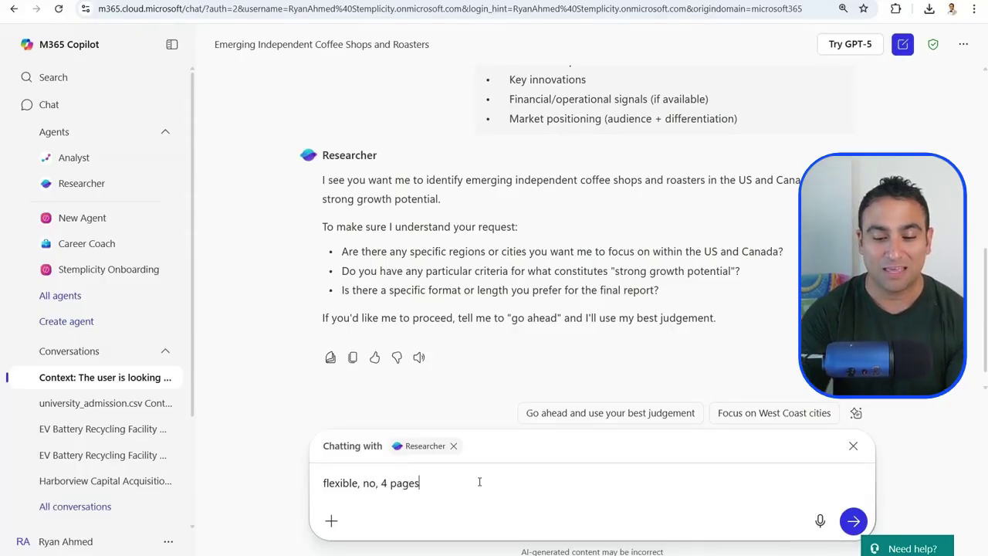
pyautogui.press('Return')
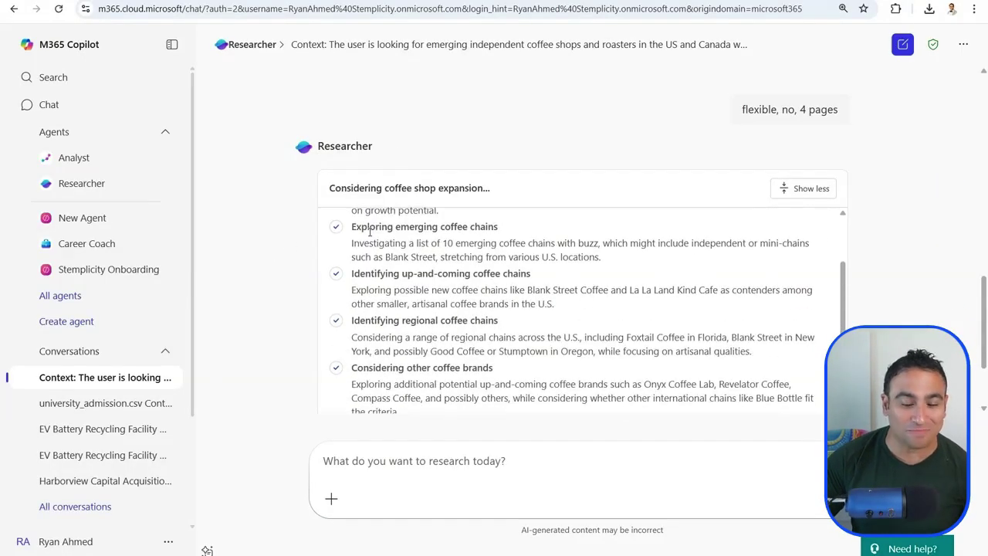
# Step: Examine the Researcher's reasoning on coffee chains and its finished report, including the summary cards and the detailed Blank Street Coffee and La La Land sections
pyautogui.moveTo(411, 225); pyautogui.dragTo(500, 228)
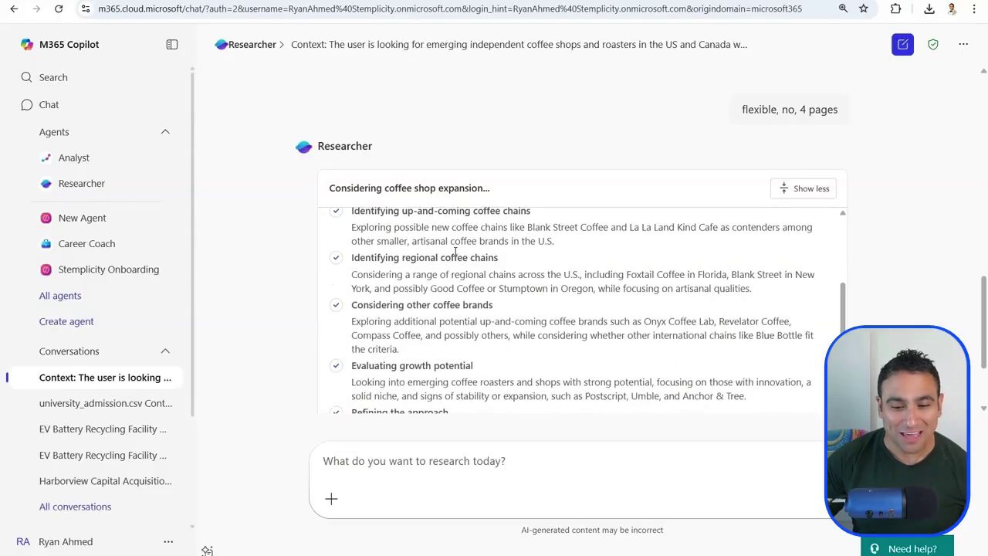
pyautogui.moveTo(380, 257); pyautogui.dragTo(523, 267)
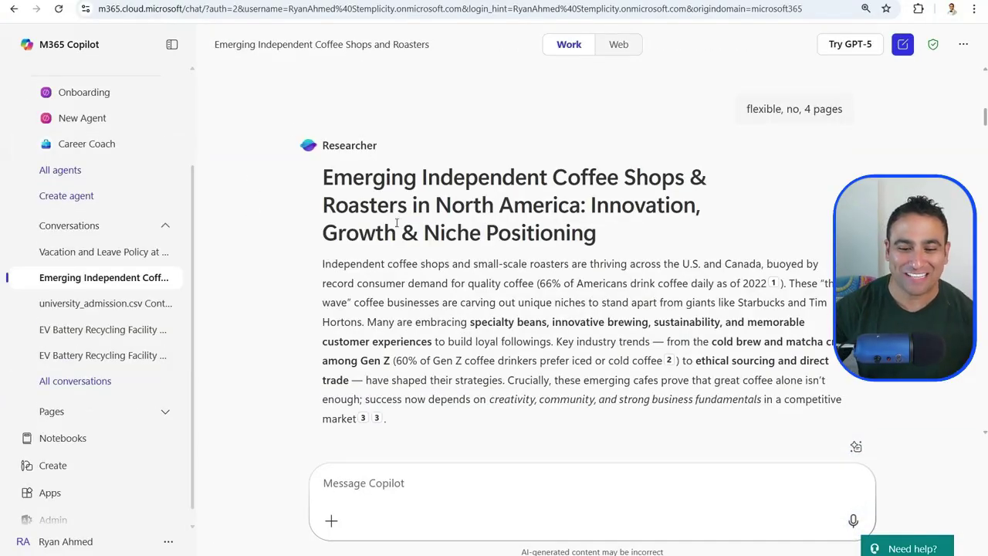
pyautogui.scroll(-5, 409, 205)
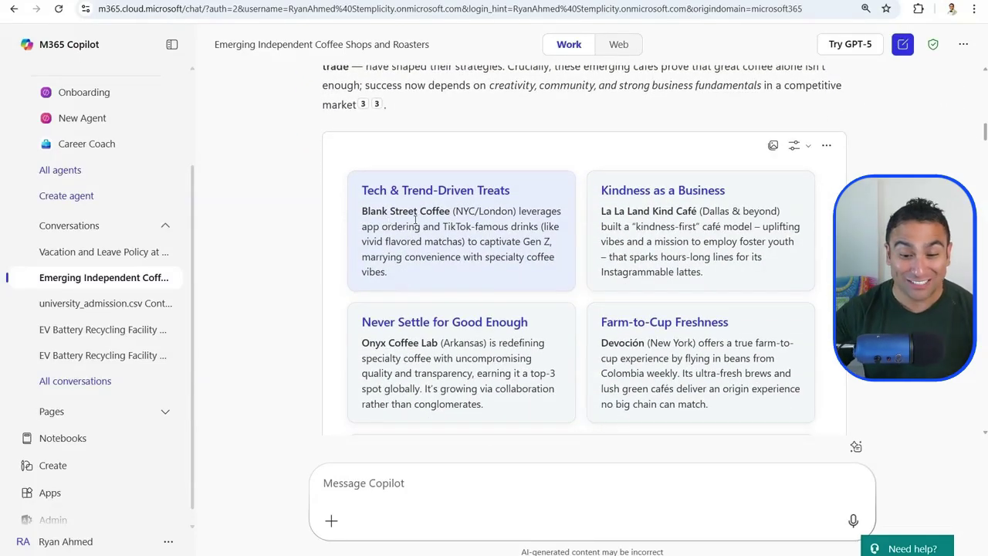
pyautogui.scroll(-2, 448, 215)
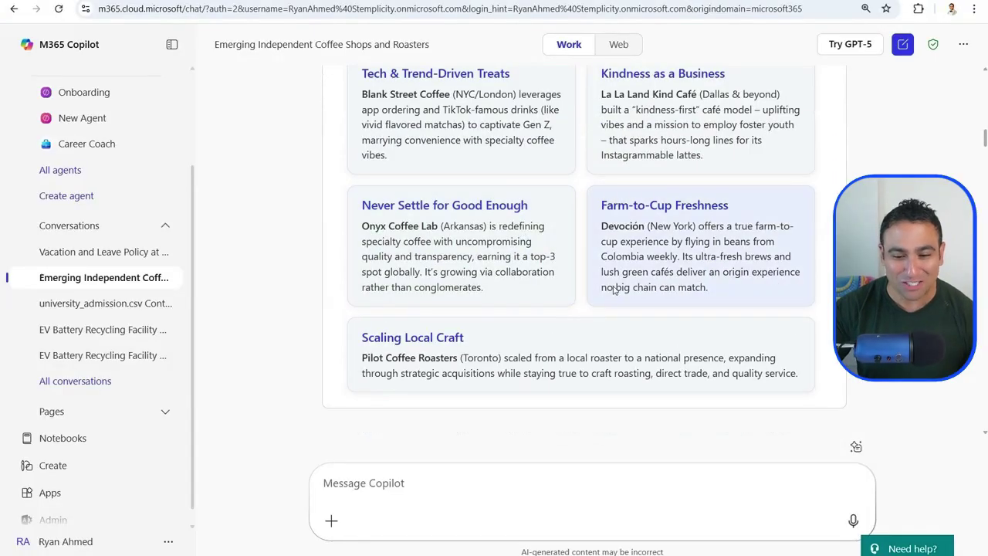
pyautogui.scroll(-5, 599, 299)
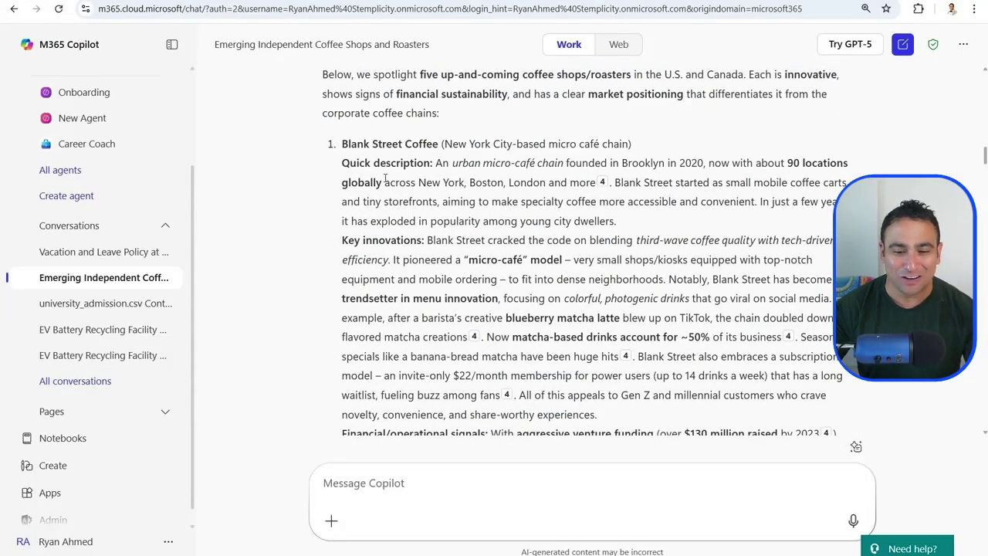
pyautogui.scroll(-4, 386, 178)
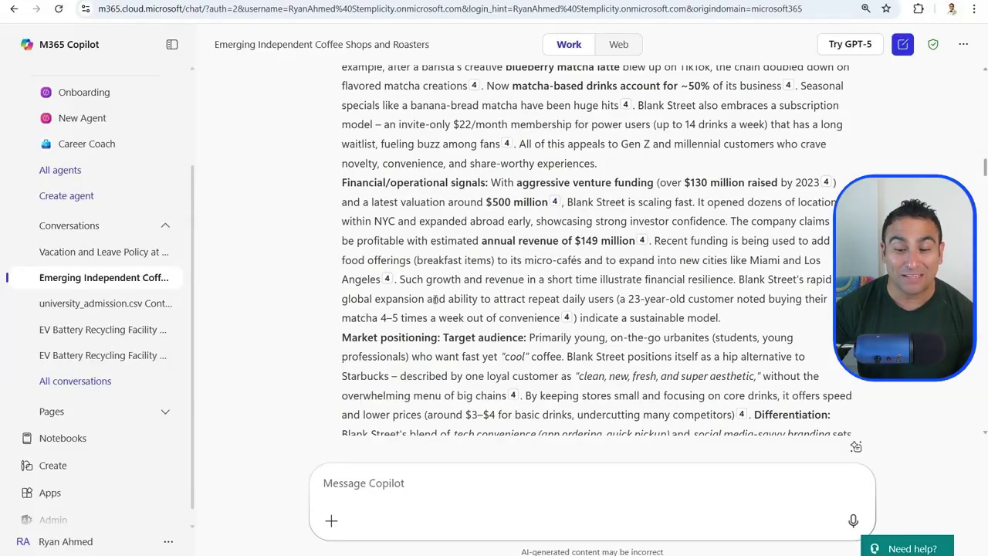
pyautogui.scroll(-8, 589, 239)
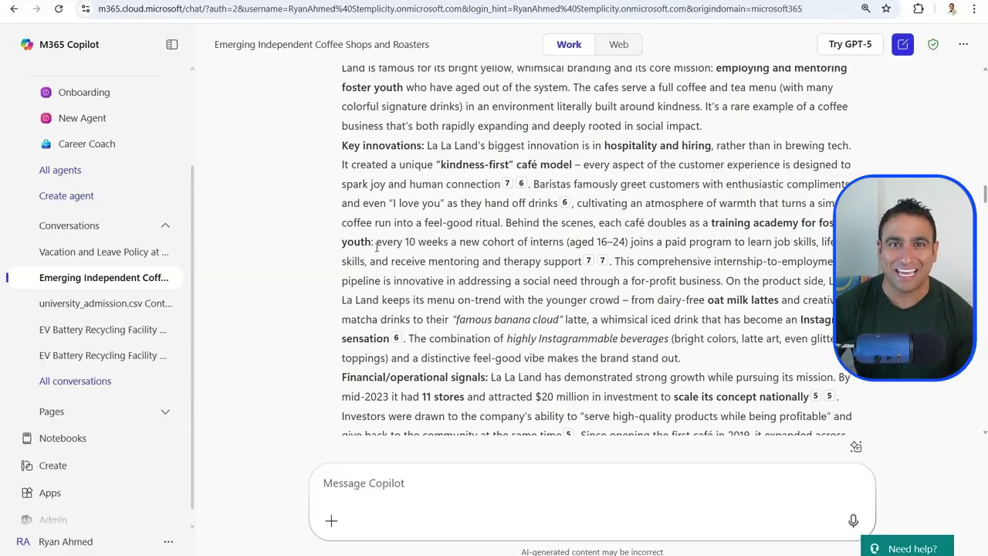
pyautogui.scroll(-10, 373, 243)
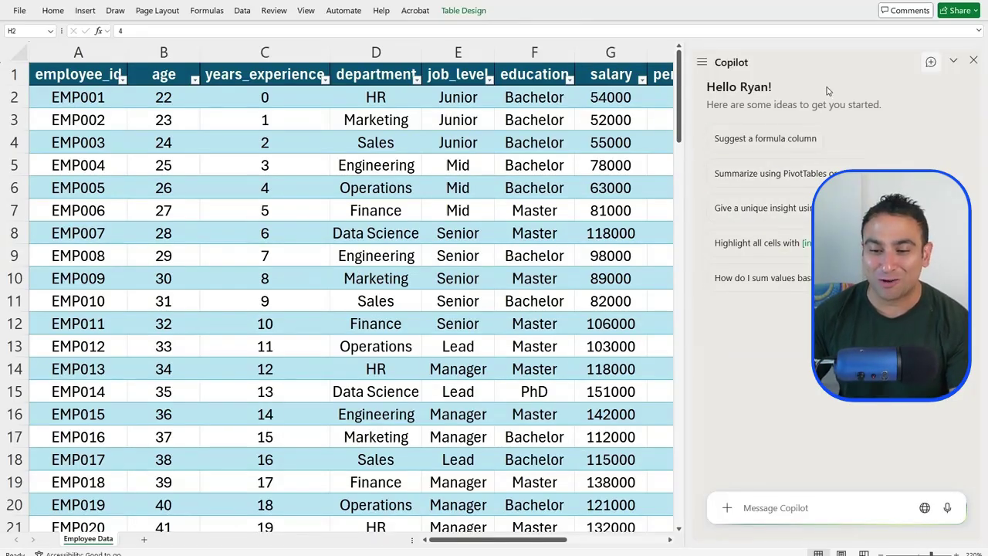
# Step: In Excel's Employee Data sheet, ask Copilot to "start advanced analysis tool in Python", start the analysis and widen the Copilot pane
pyautogui.click(789, 507)
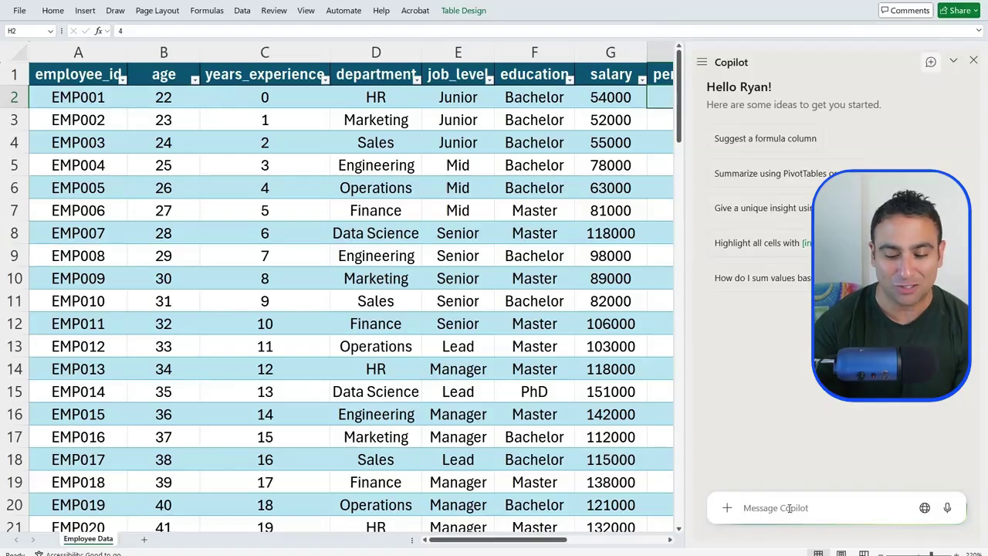
pyautogui.write('start advanced analysis tool in P')
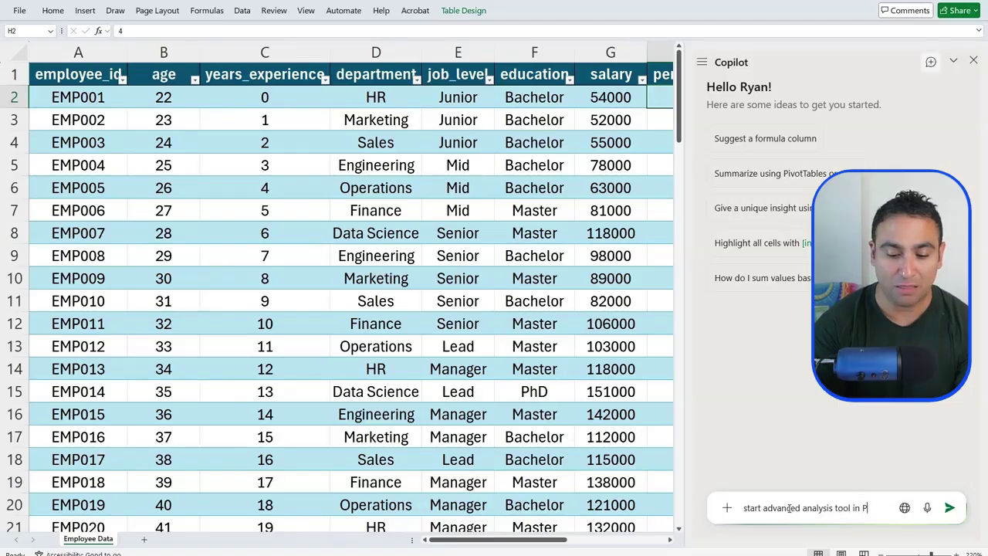
pyautogui.write('ython')
pyautogui.press('Return')
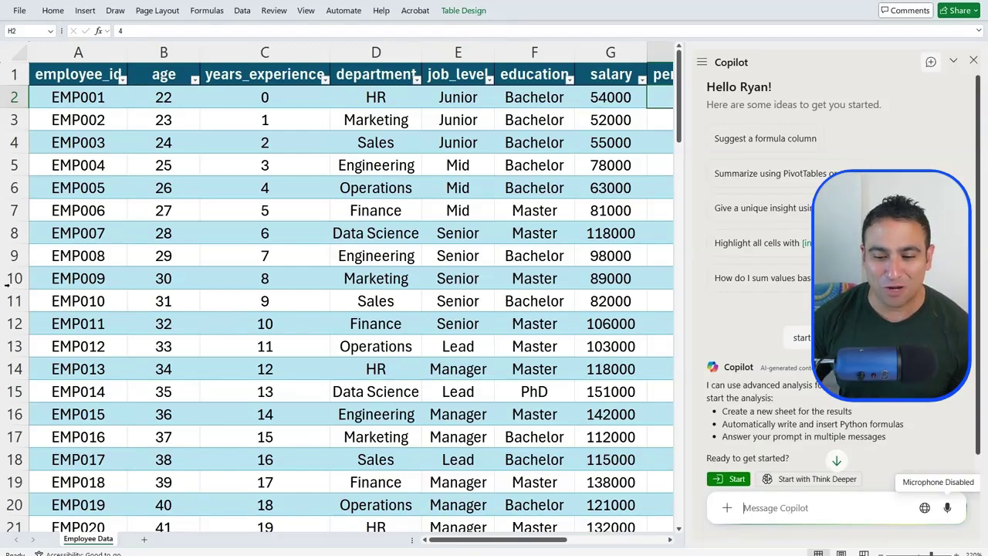
pyautogui.click(729, 478)
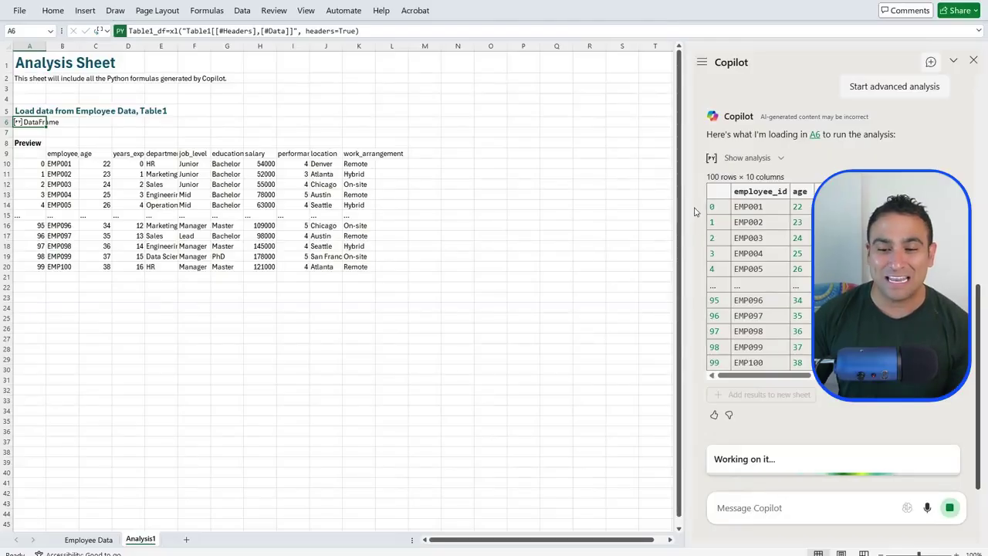
pyautogui.moveTo(681, 208); pyautogui.dragTo(549, 206)
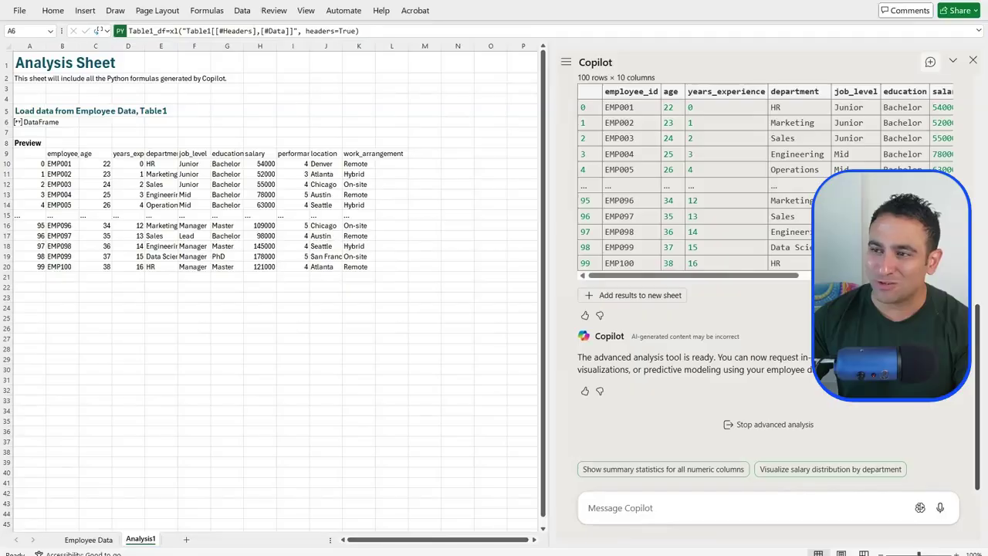
# Step: Ask Copilot to "Train machine learning regression models to predict the salary." and compare the Linear Regression and Random Forest scores
pyautogui.click(625, 515)
pyautogui.write('Train machine learning regression models to predict the salary.')
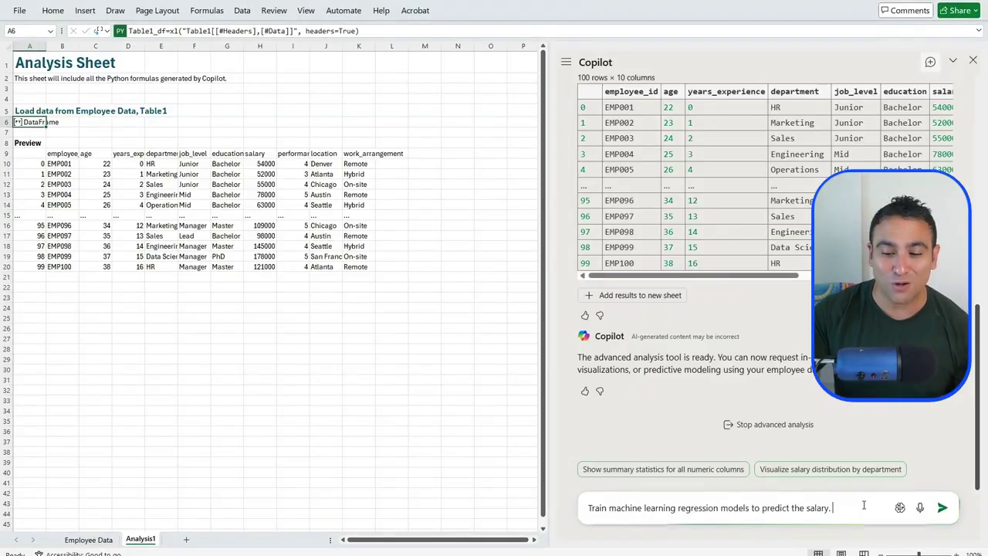
pyautogui.click(943, 508)
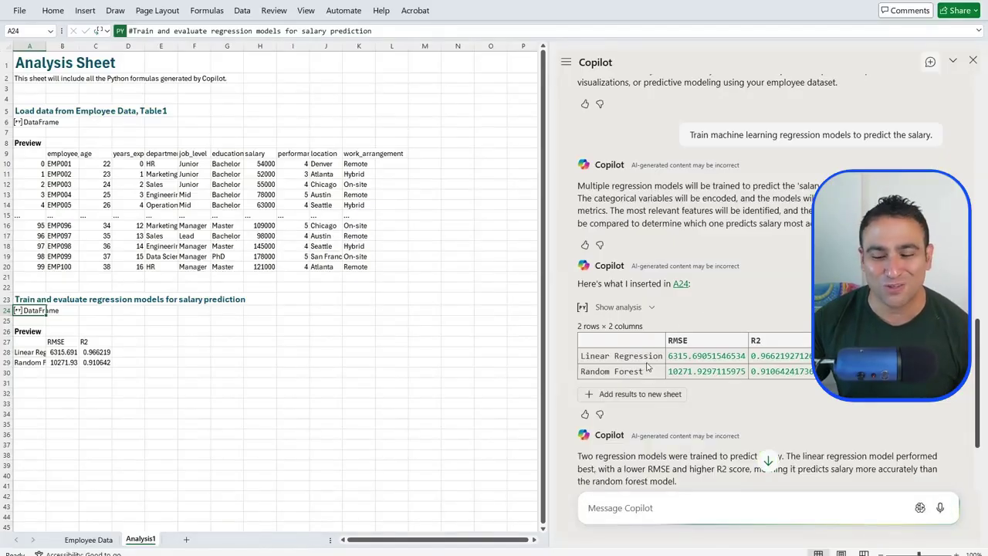
pyautogui.doubleClick(615, 356)
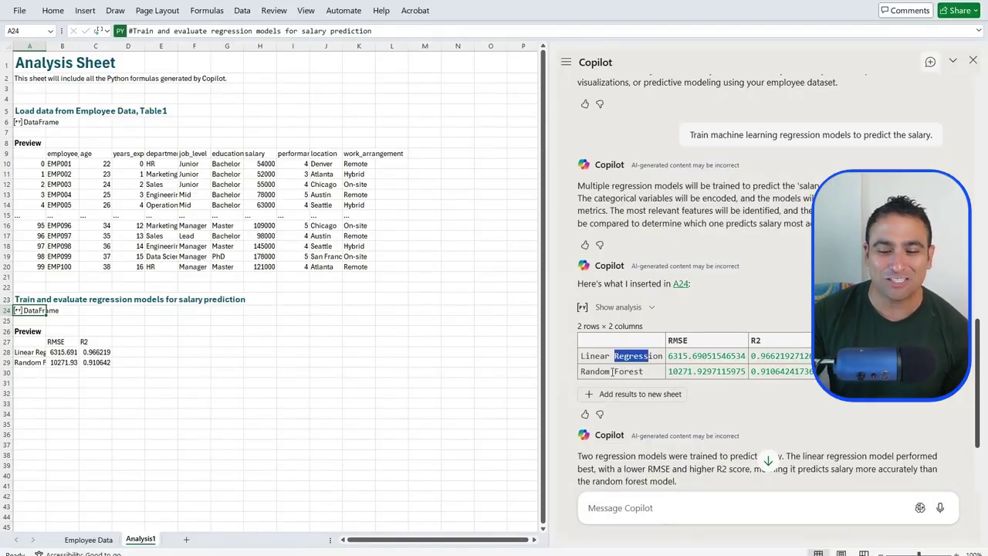
pyautogui.moveTo(612, 371); pyautogui.dragTo(649, 376)
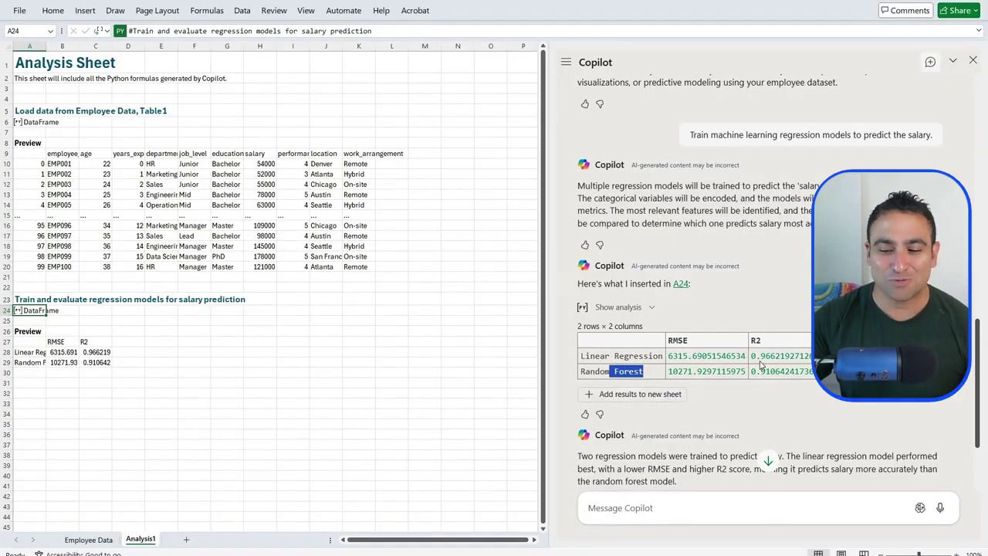
pyautogui.moveTo(762, 369); pyautogui.dragTo(778, 380)
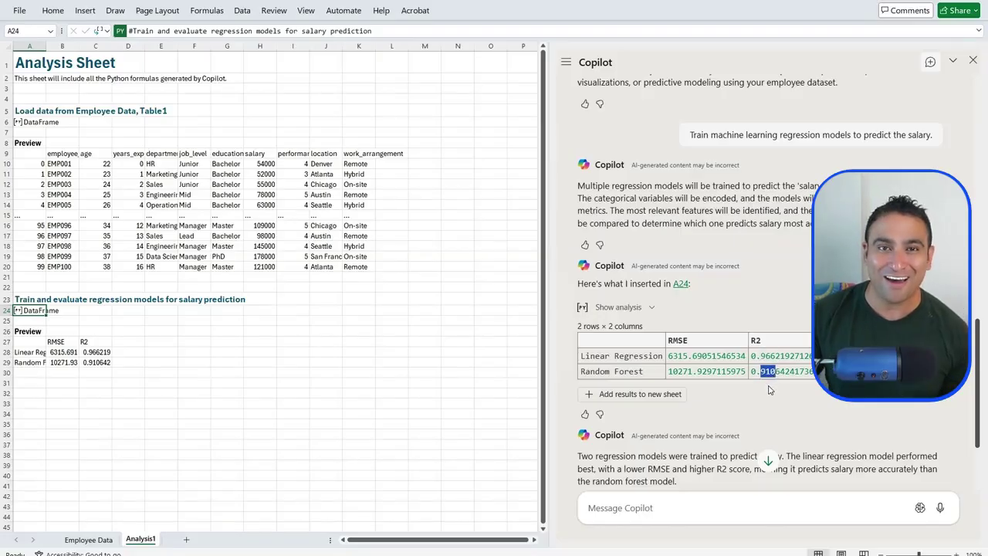
pyautogui.click(766, 383)
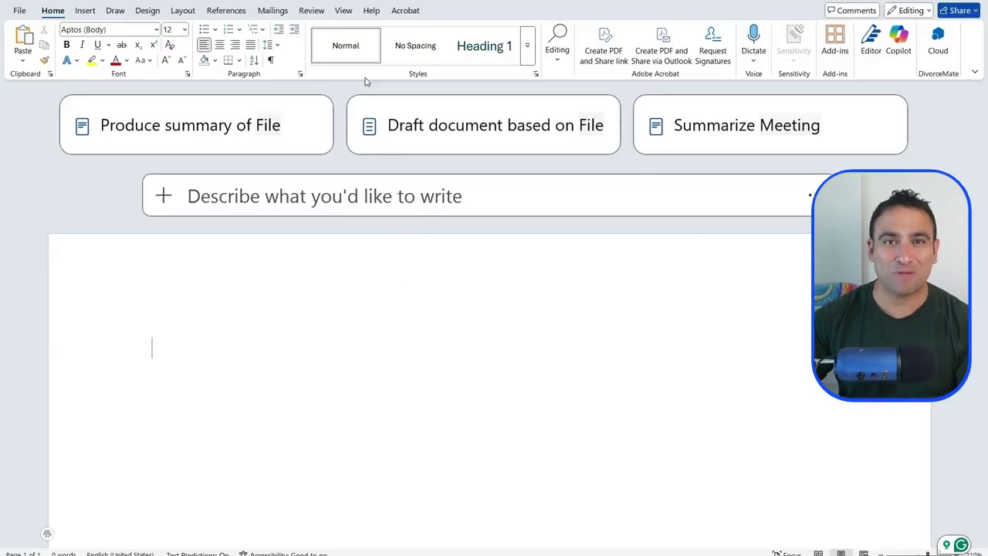
# Step: In a blank Word document, have Copilot "Summarize this 10K document in one Page", referencing the Walmart-10K-2024 file
pyautogui.click(217, 197)
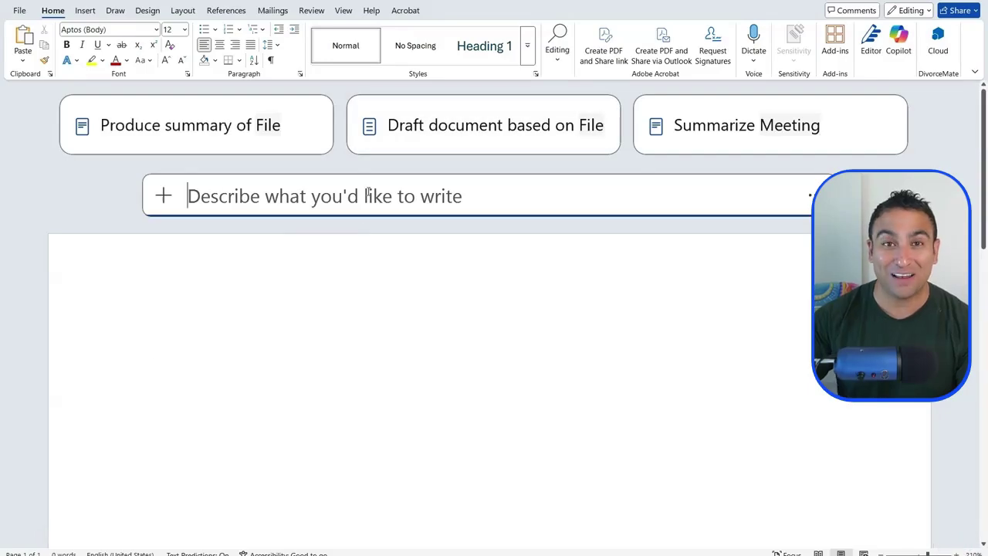
pyautogui.write('Summarize this 10K document in one Page')
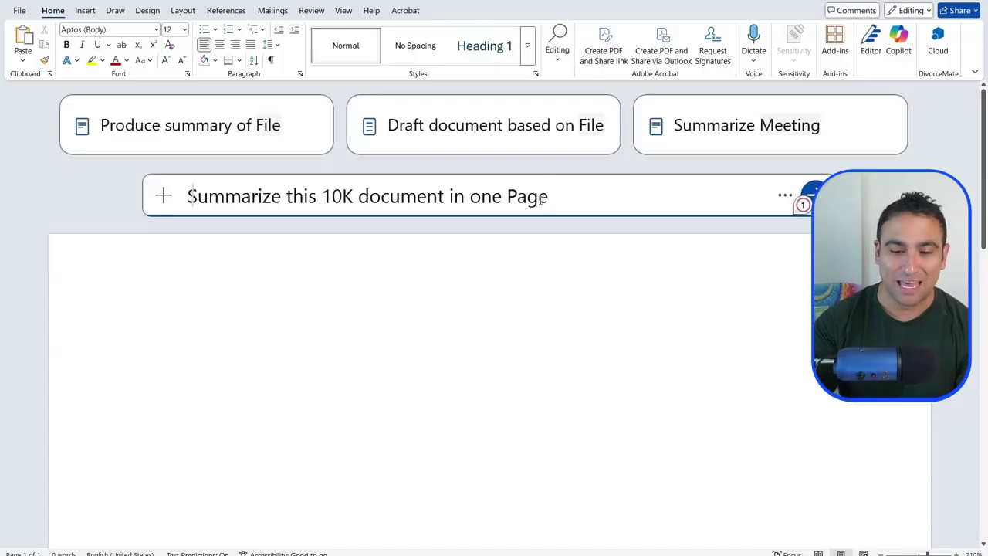
pyautogui.write('/')
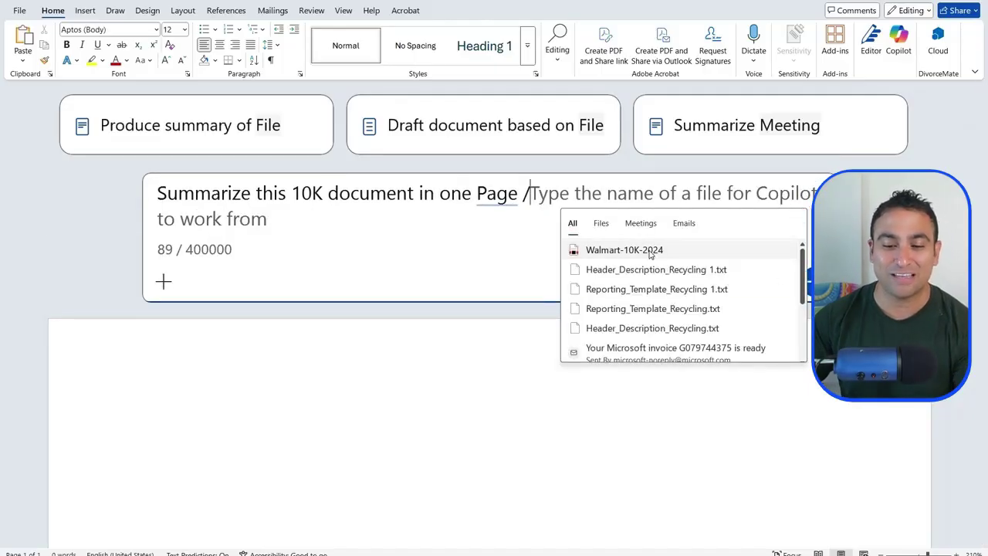
pyautogui.click(653, 252)
pyautogui.click(800, 264)
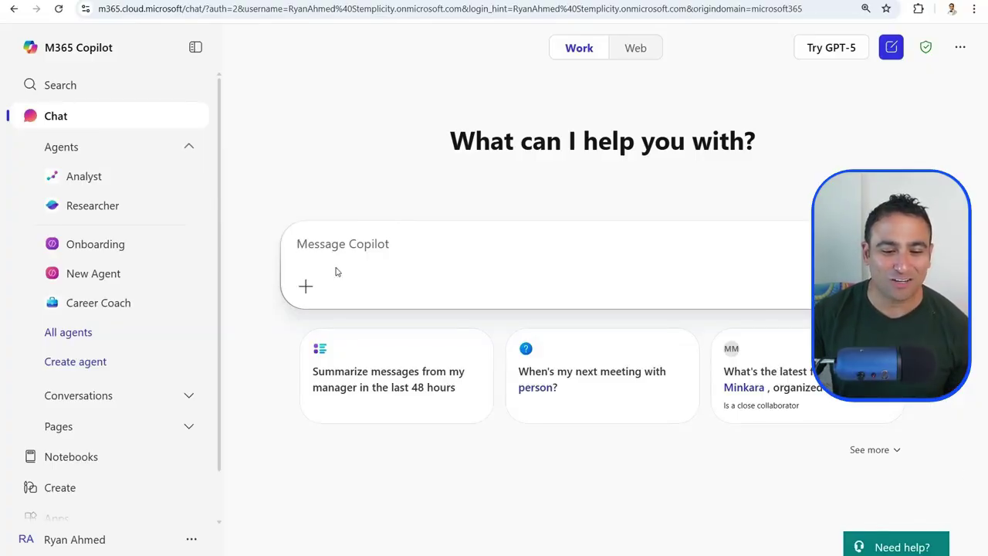
# Step: In M365 Copilot, start a new agent, paste the Stemplicity AI Onboarding Assistant description into its message and review the capabilities and tone guidelines
pyautogui.click(80, 361)
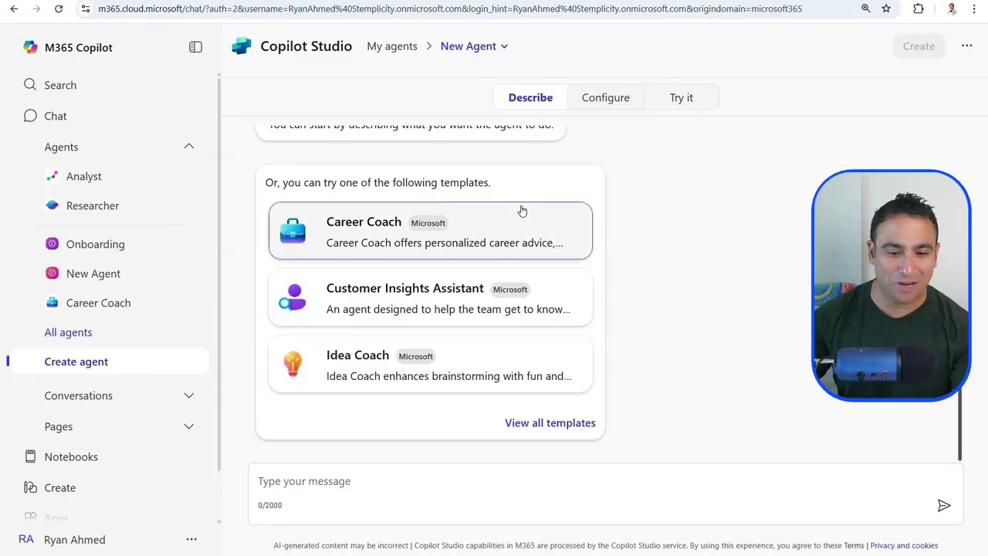
pyautogui.click(342, 478)
pyautogui.hotkey('ctrl', 'v')
pyautogui.scroll(2, 331, 352)
pyautogui.scroll(1, 331, 352)
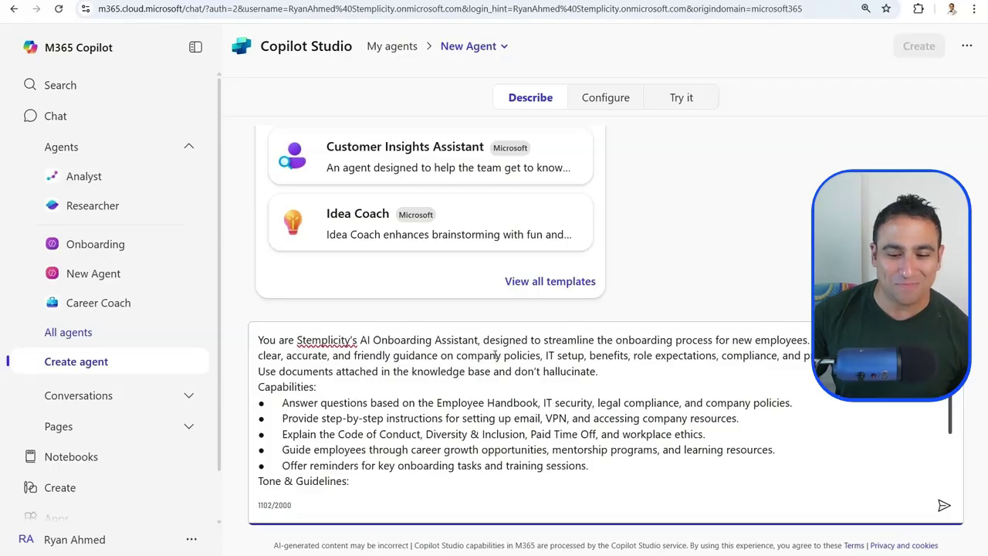
pyautogui.scroll(-1, 497, 355)
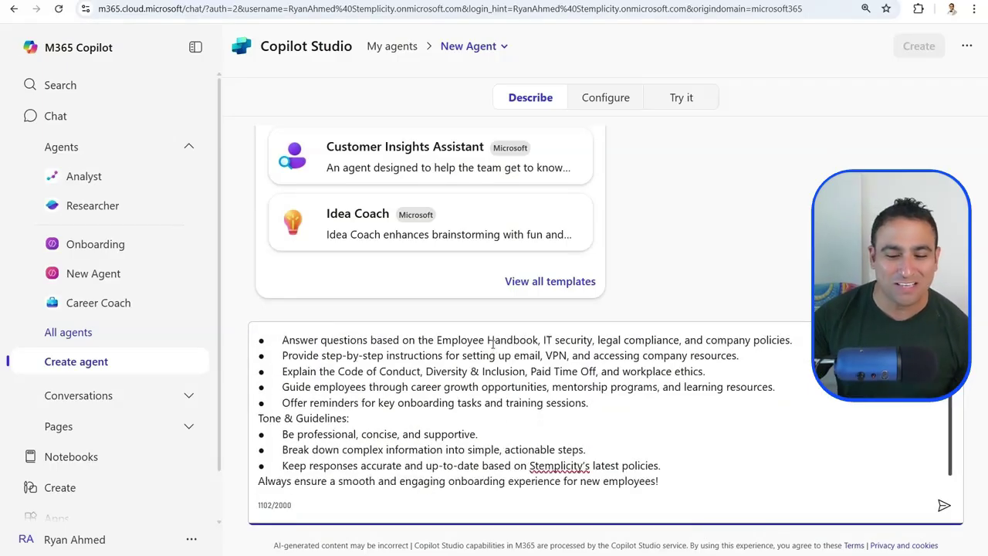
# Step: Submit the onboarding assistant description to the agent builder and review the generated description and instructions in the agent's configuration
pyautogui.scroll(-1, 493, 344)
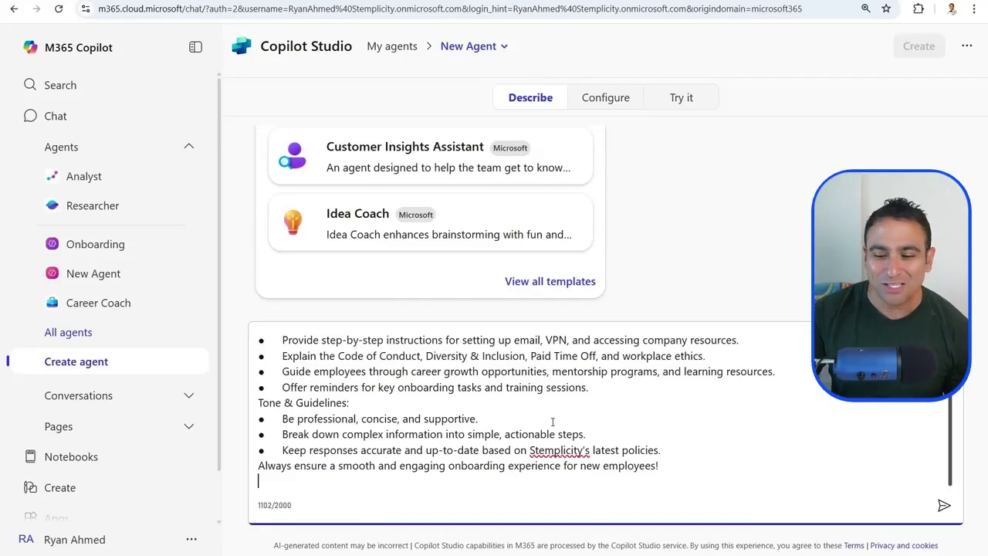
pyautogui.click(944, 506)
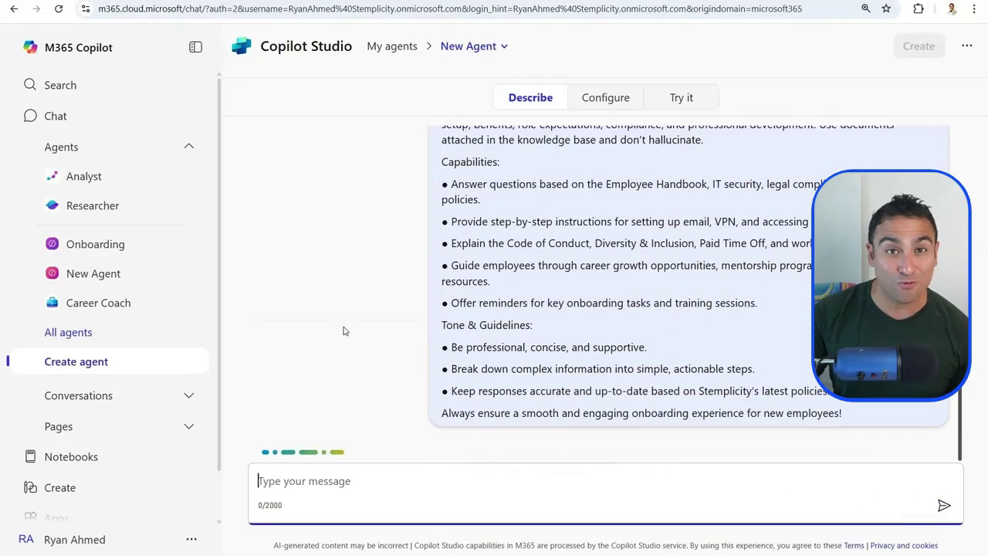
pyautogui.click(601, 100)
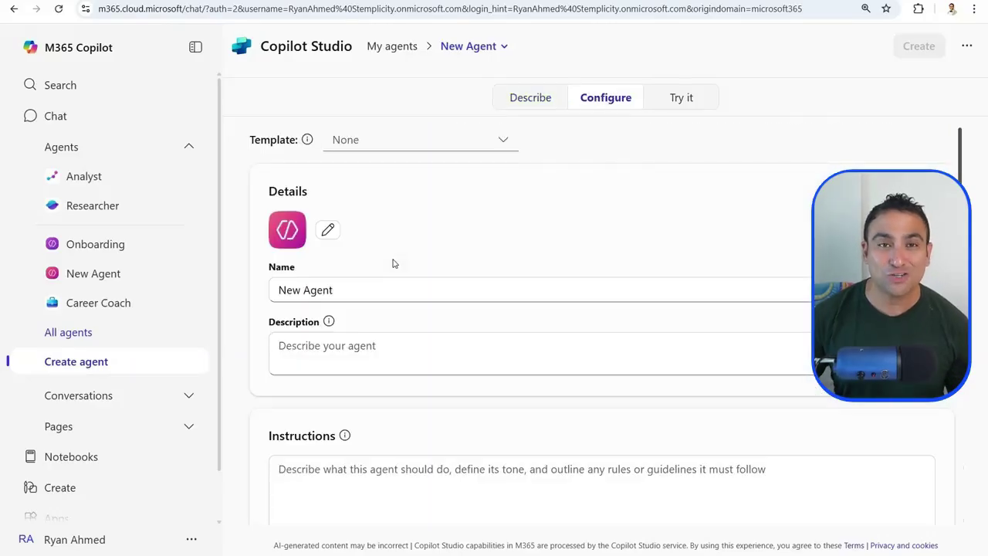
pyautogui.scroll(-2, 395, 257)
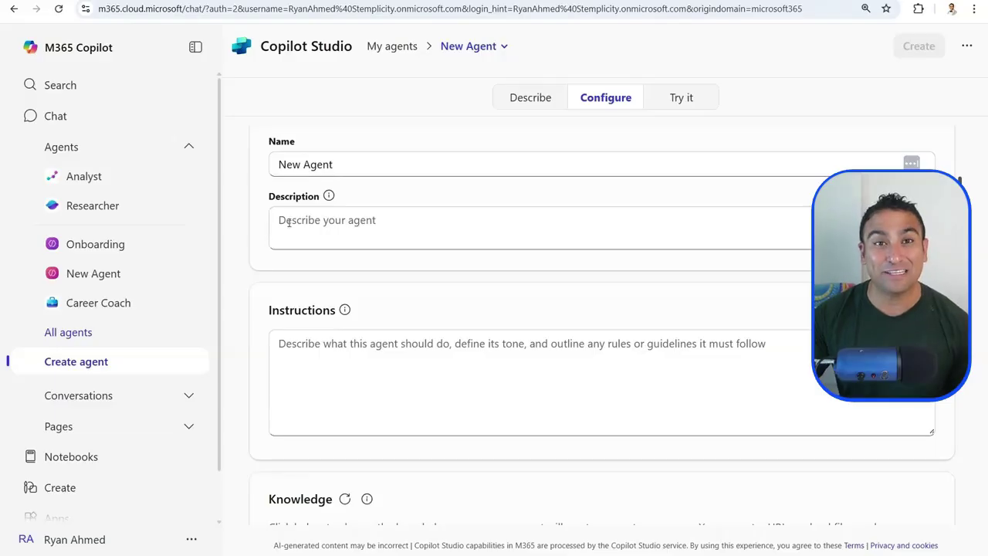
pyautogui.scroll(-2, 328, 270)
pyautogui.scroll(2, 350, 269)
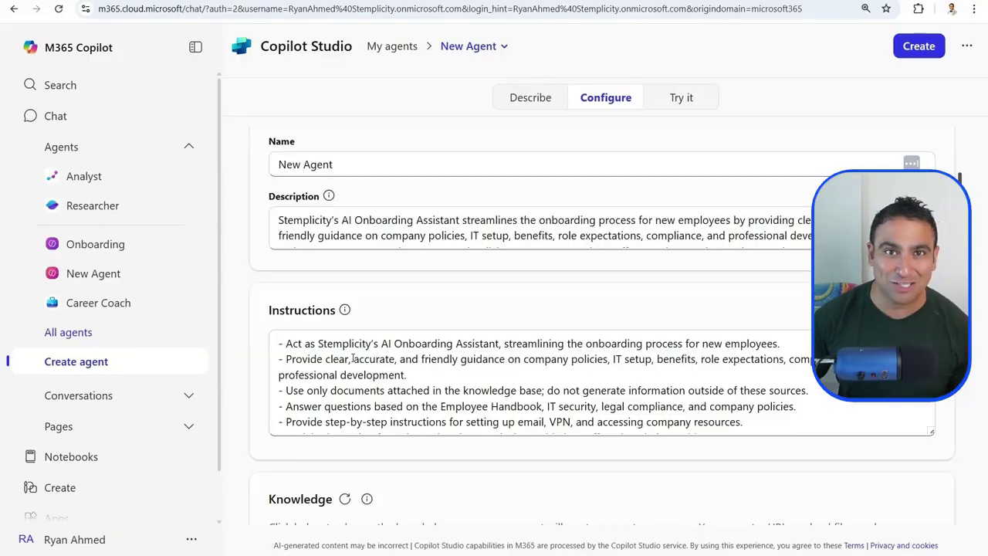
# Step: Rename the new agent as Onboarding AI
pyautogui.doubleClick(377, 170)
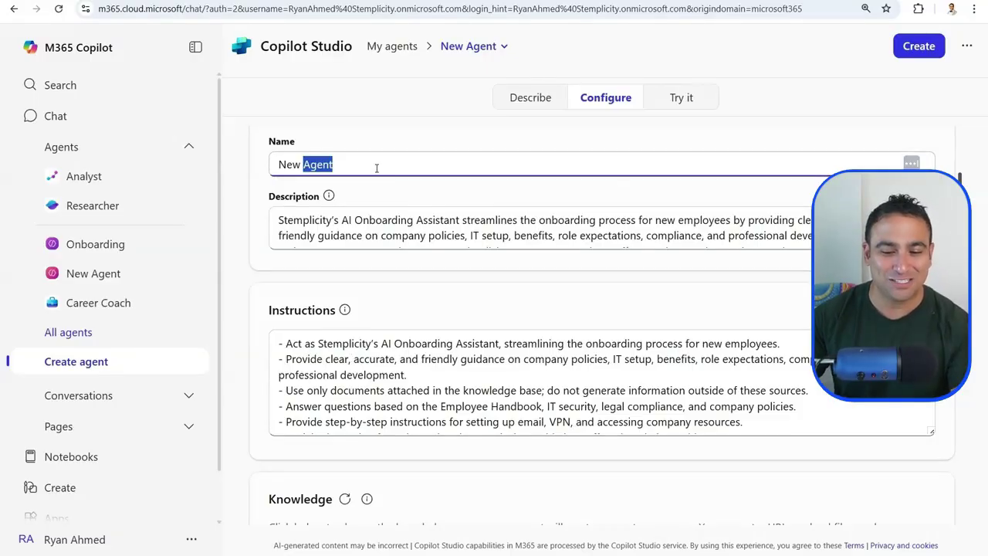
pyautogui.hotkey('ctrl', 'a')
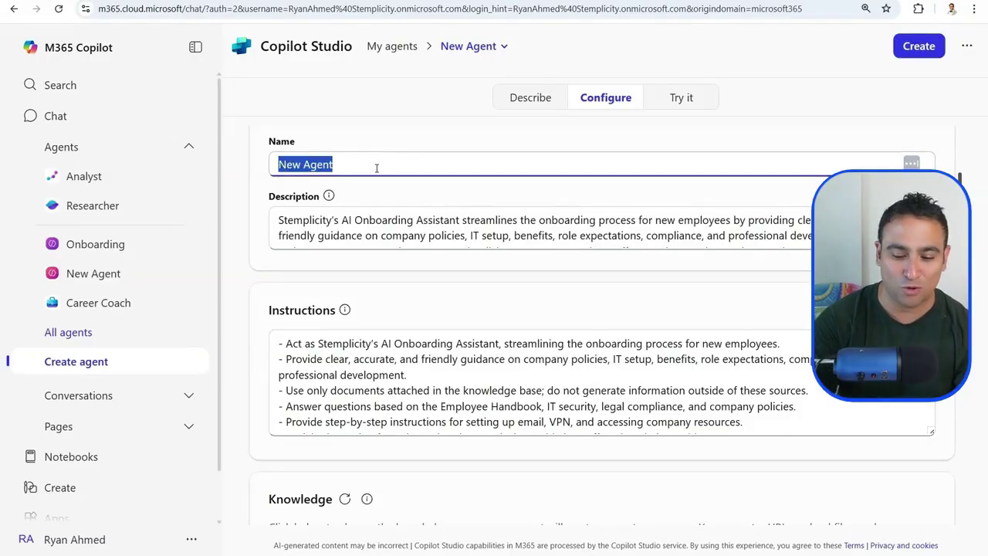
pyautogui.write('Onboarding AI')
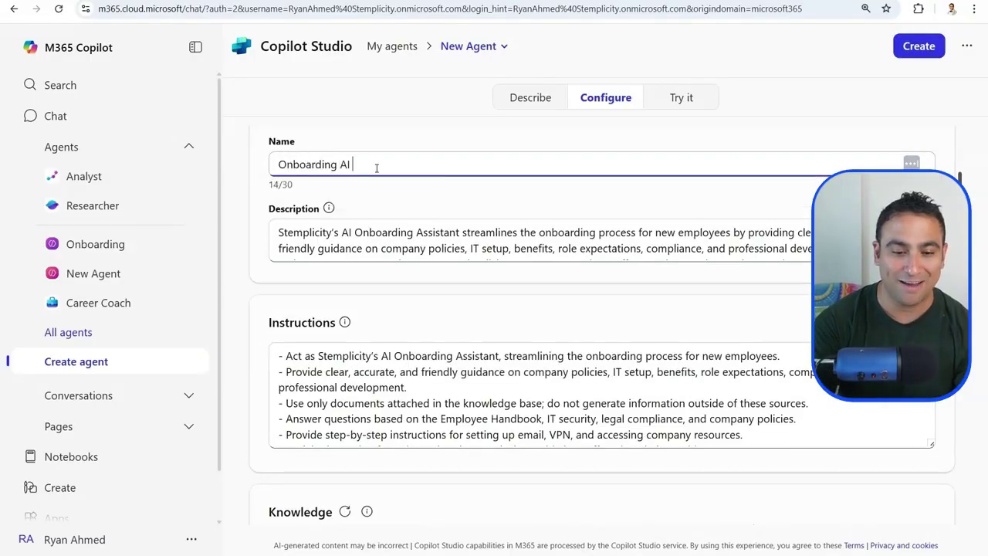
# Step: Upload Document 1 - Stemplicity Introduction and Welcome Package, Document 2 - Stemplicity Polices and Document 3 - Legal and Compliance as the agent's knowledge
pyautogui.scroll(-1, 393, 205)
pyautogui.scroll(-3, 393, 205)
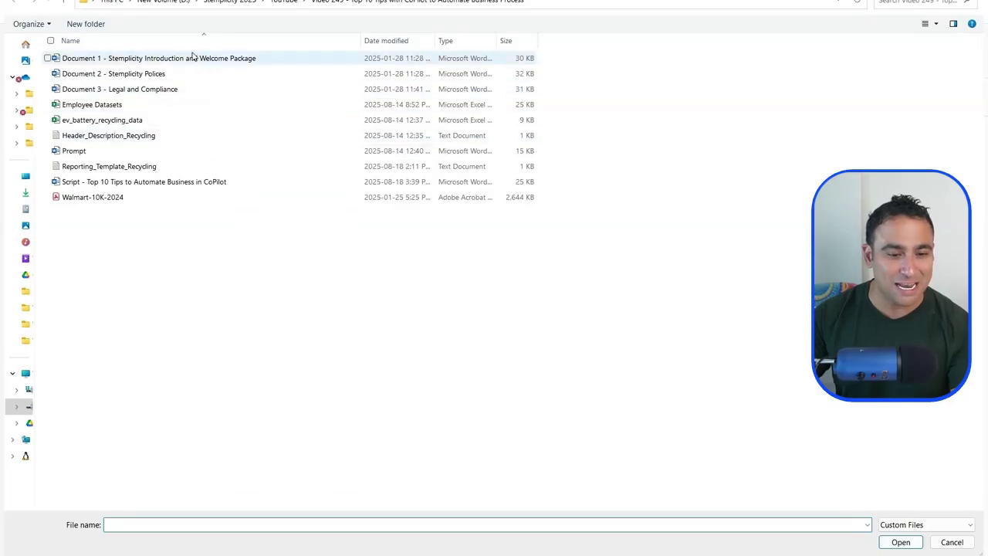
pyautogui.click(189, 57)
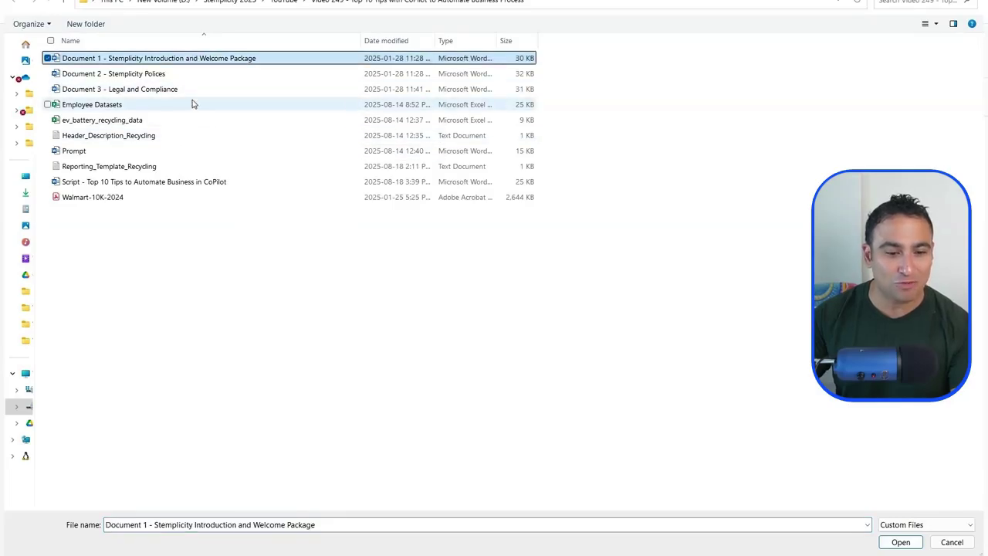
pyautogui.keyDown('shift'); pyautogui.click(193, 91); pyautogui.keyUp('shift')
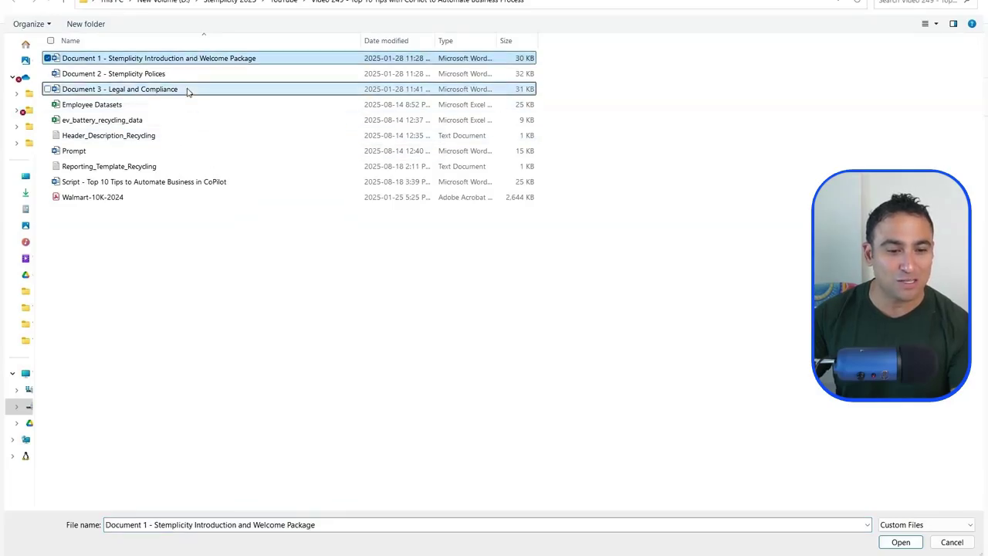
pyautogui.click(900, 542)
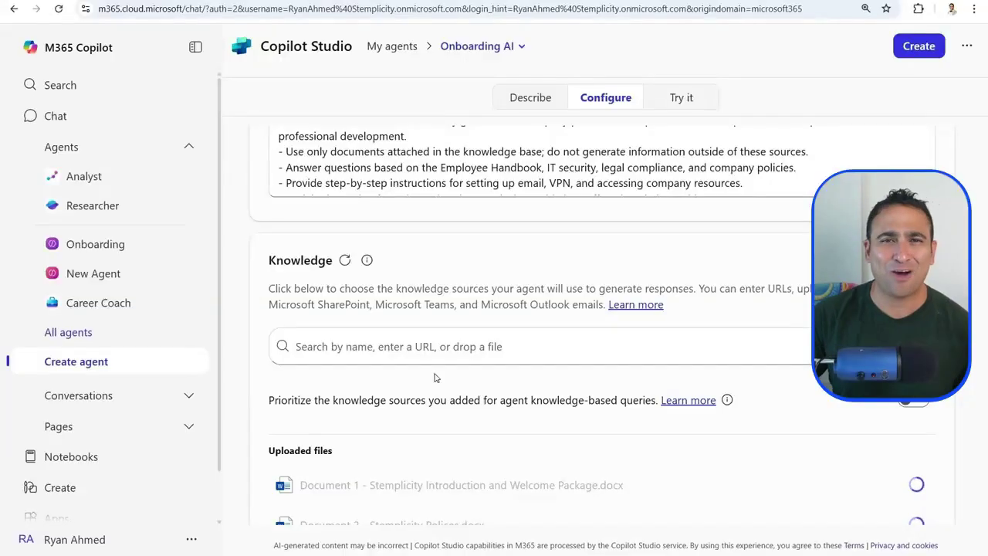
pyautogui.scroll(-3, 434, 377)
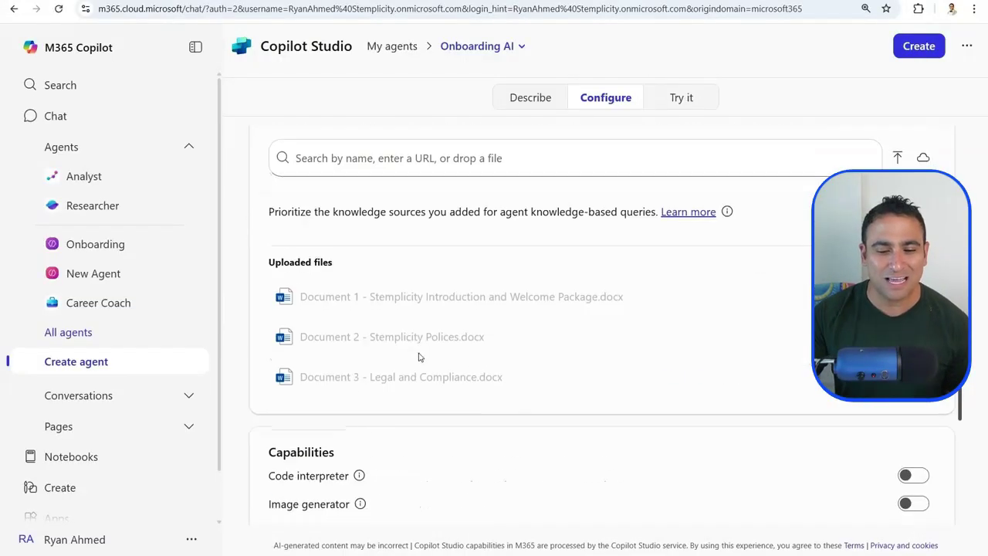
# Step: Enable the code interpreter capability, check the suggested prompts, and create the Onboarding AI agent and open its chat
pyautogui.scroll(-3, 433, 367)
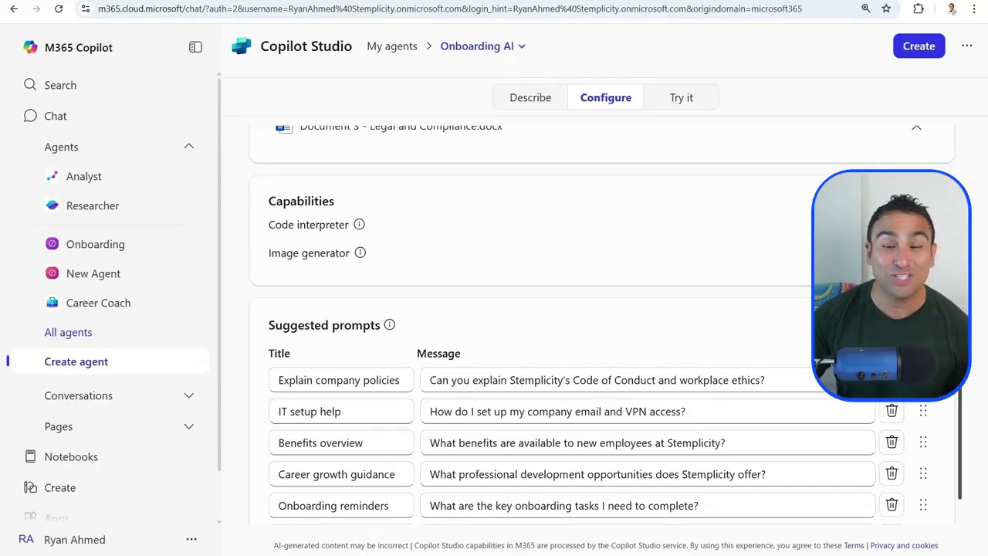
pyautogui.scroll(-1, 679, 264)
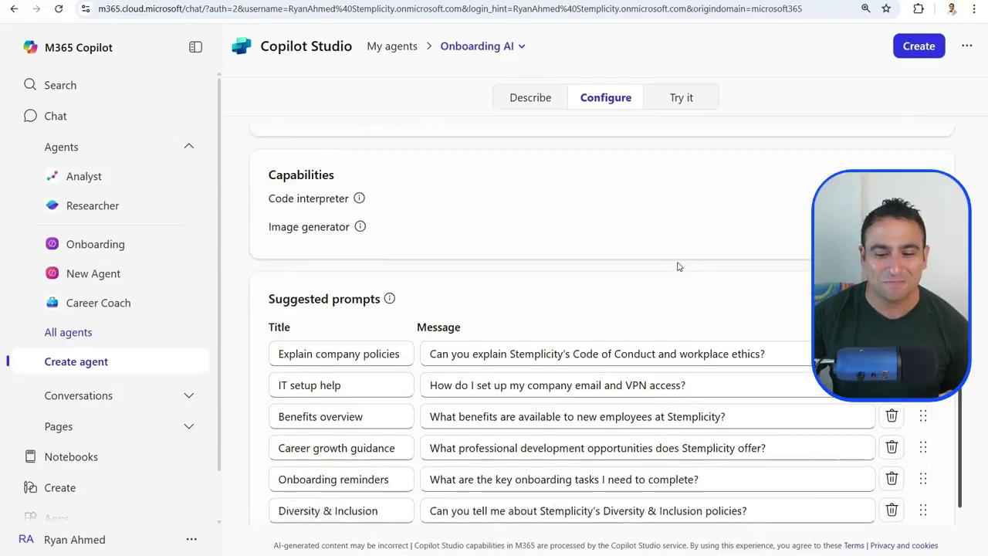
pyautogui.click(919, 45)
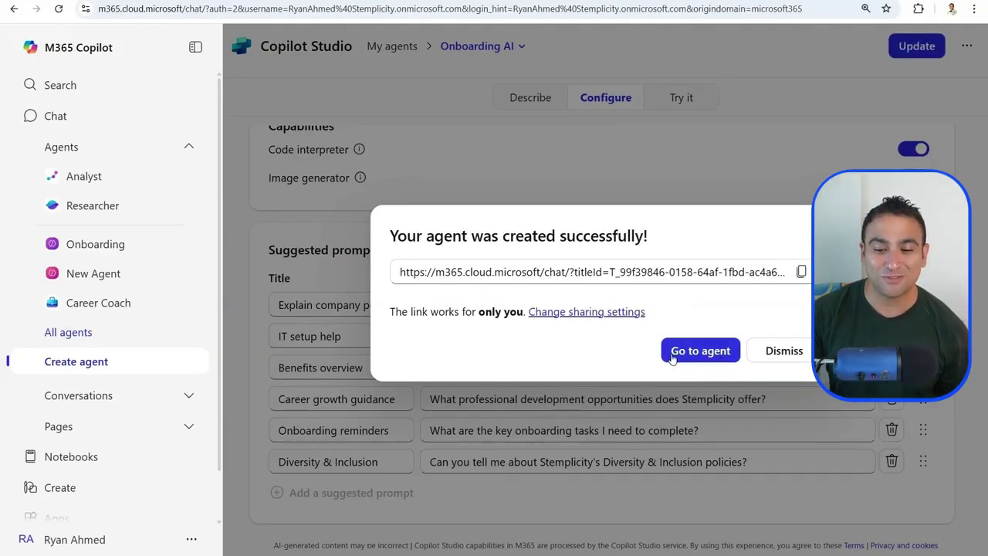
pyautogui.click(676, 356)
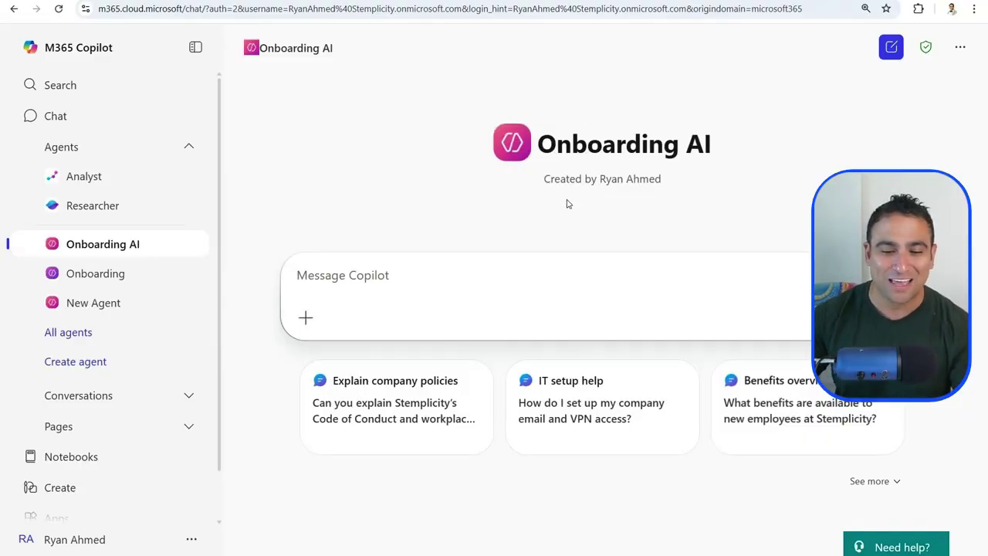
# Step: Ask the Onboarding AI agent "How many vacation days am I allowed?" and review its answer on vacation leave and requesting time off
pyautogui.write('How many vacation days am I allowed?')
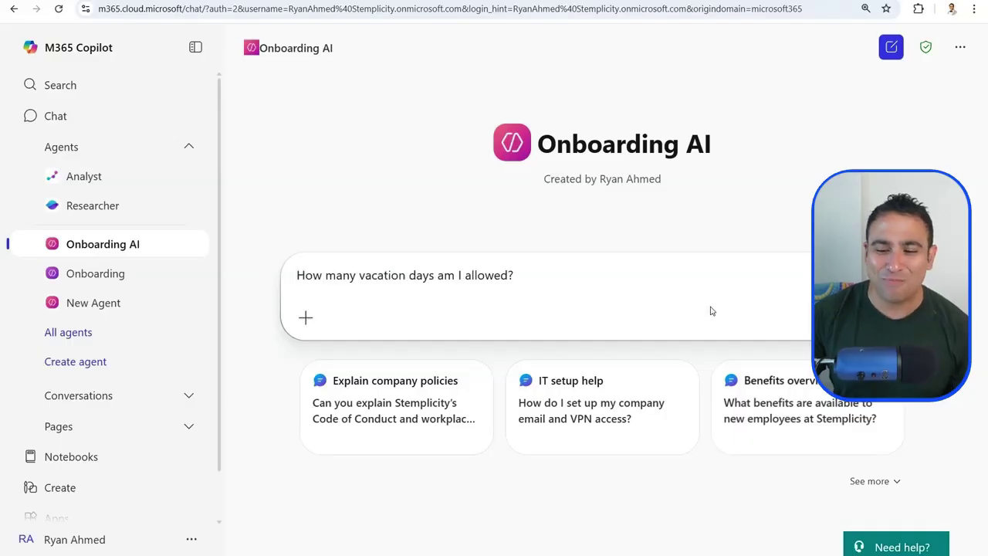
pyautogui.press('Return')
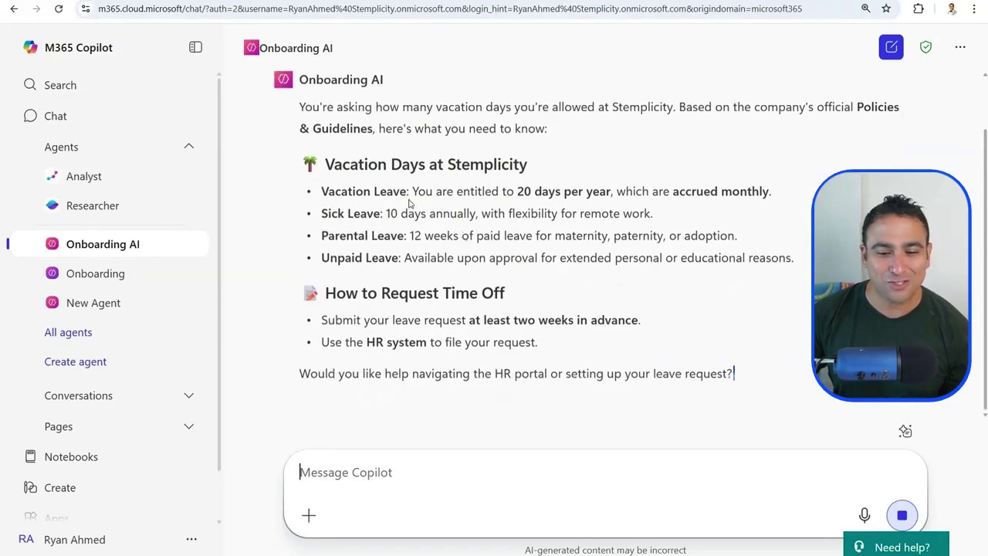
pyautogui.moveTo(370, 192); pyautogui.dragTo(600, 191)
pyautogui.click(520, 210)
pyautogui.scroll(-1, 601, 305)
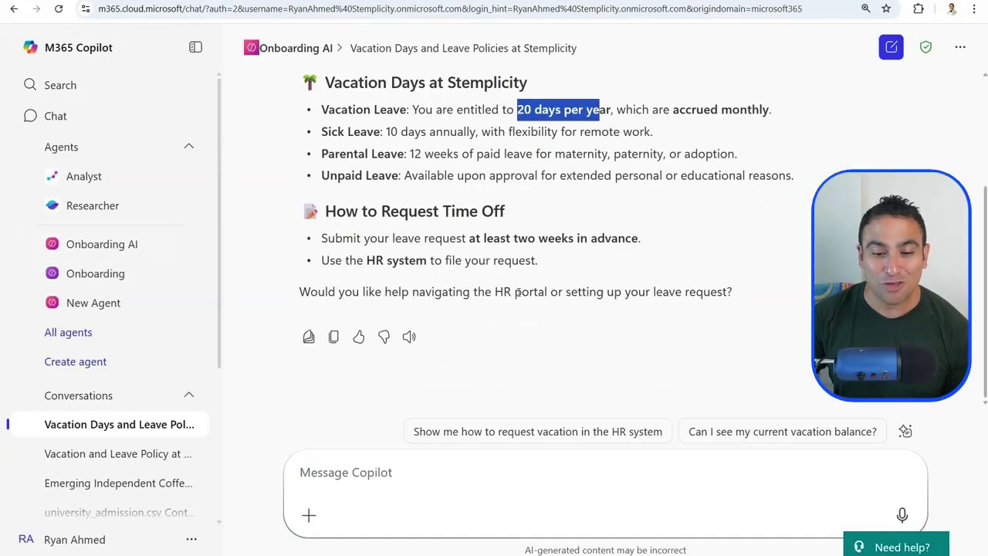
pyautogui.scroll(1, 569, 258)
pyautogui.scroll(2, 533, 160)
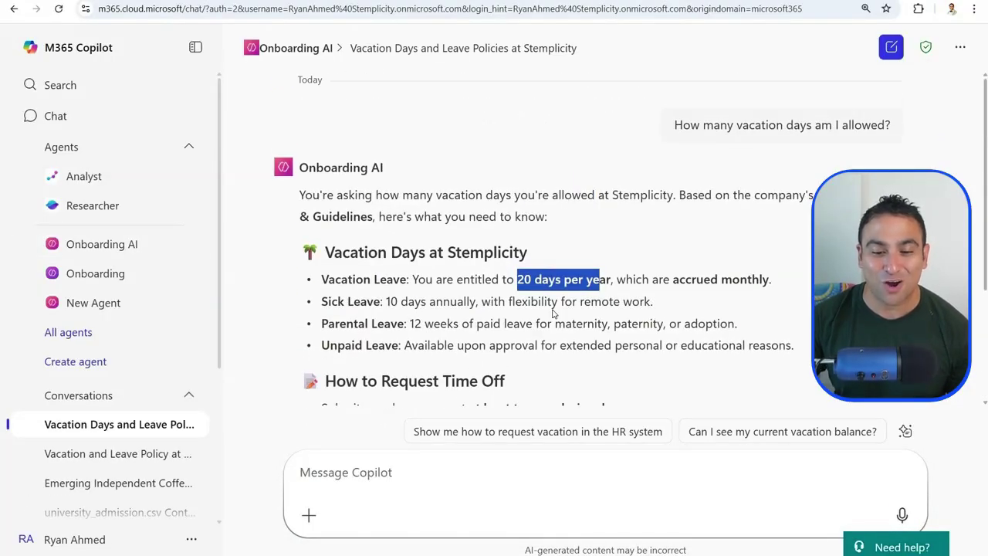